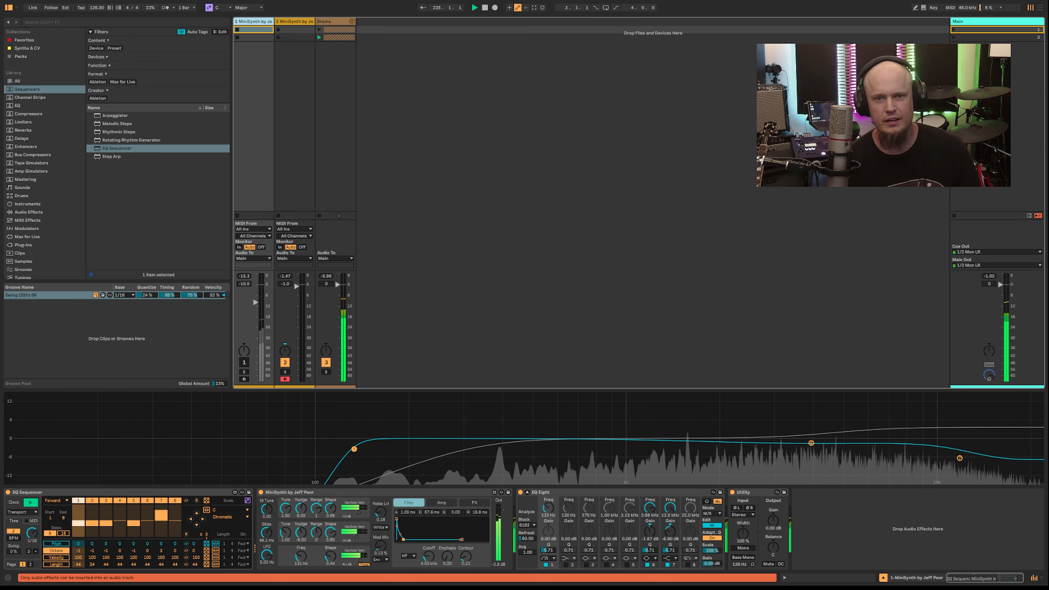
# Unfold the Drums group and mute track 5 inside it
pyautogui.click(335, 21)
pyautogui.click(353, 21)
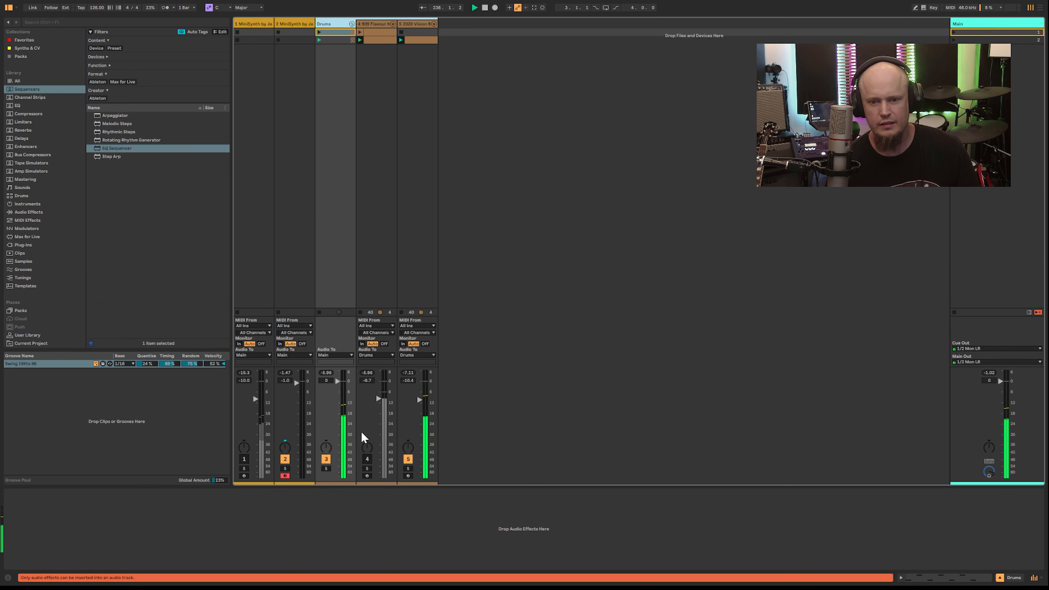
pyautogui.click(408, 459)
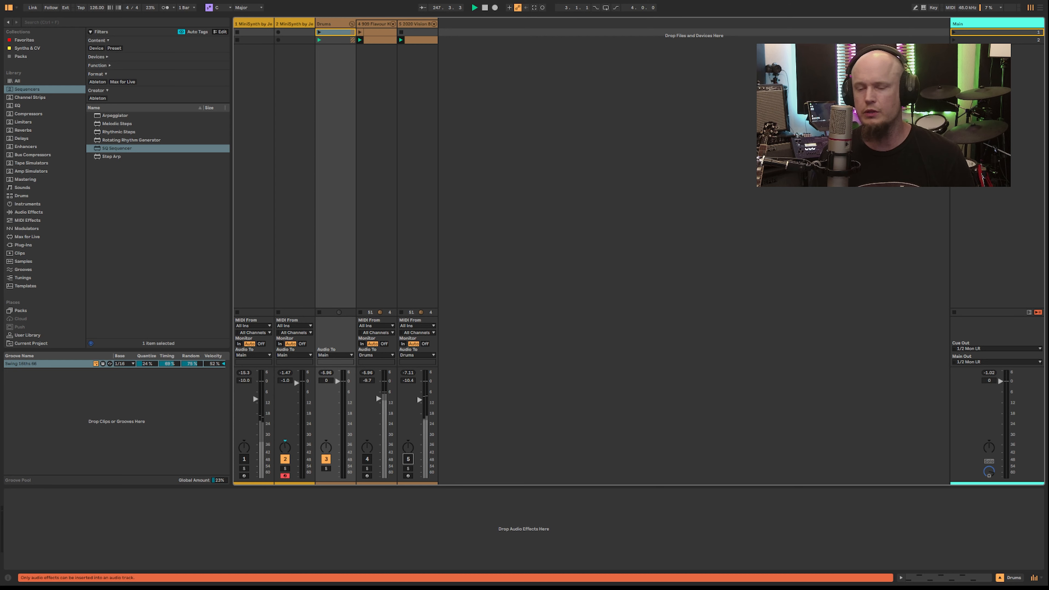
# Add a fresh MiniSynth on a new MIDI track 6 and arm the track
pyautogui.moveTo(117, 149); pyautogui.dragTo(459, 166)
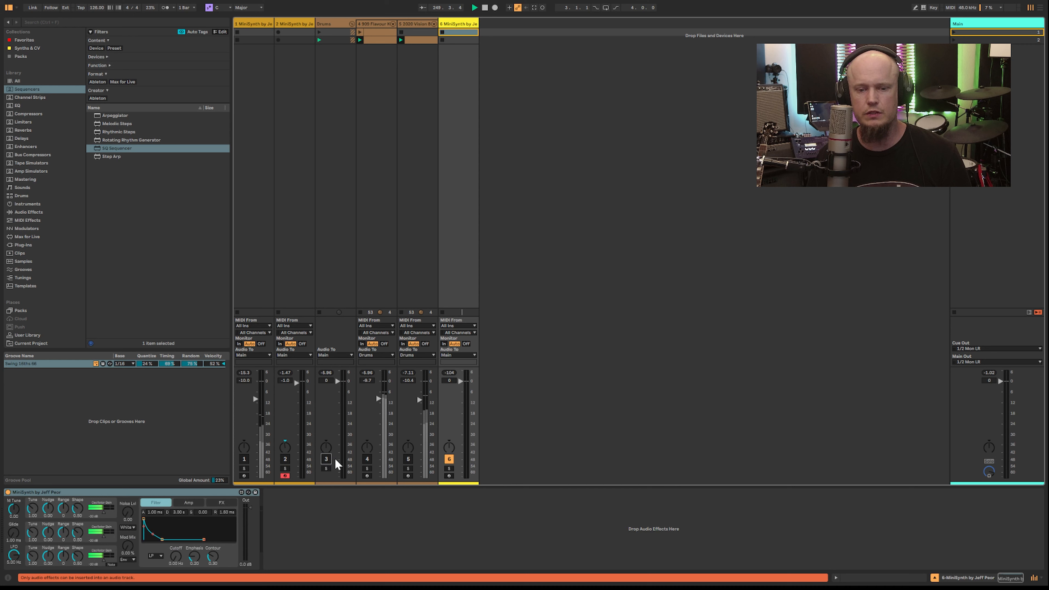
pyautogui.click(449, 476)
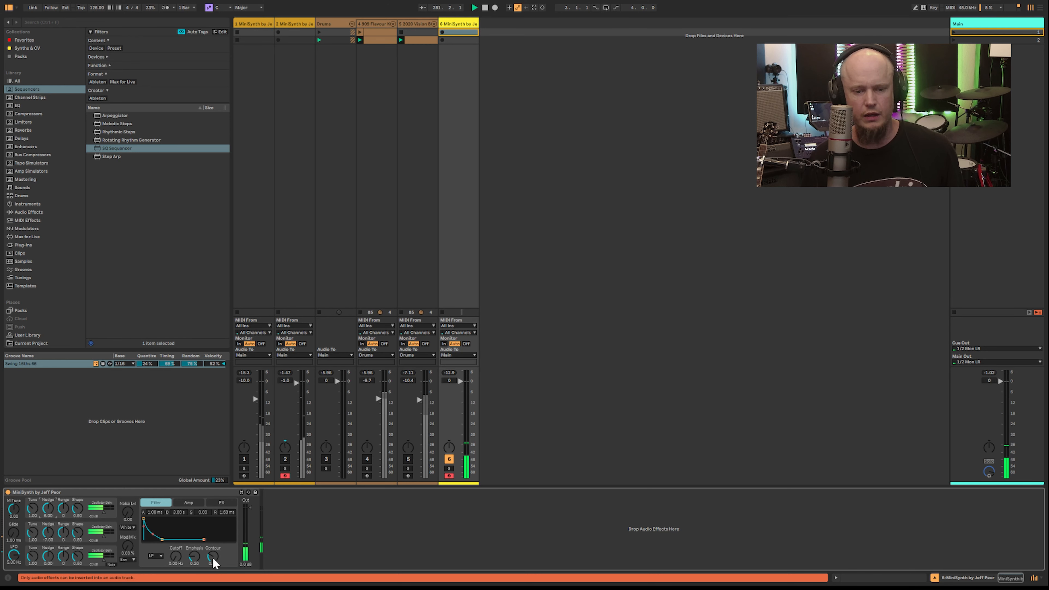
# Raise MiniSynth's filter contour to about 0.81 and its amp feedback to 1.00
pyautogui.moveTo(210, 558); pyautogui.dragTo(209, 500)
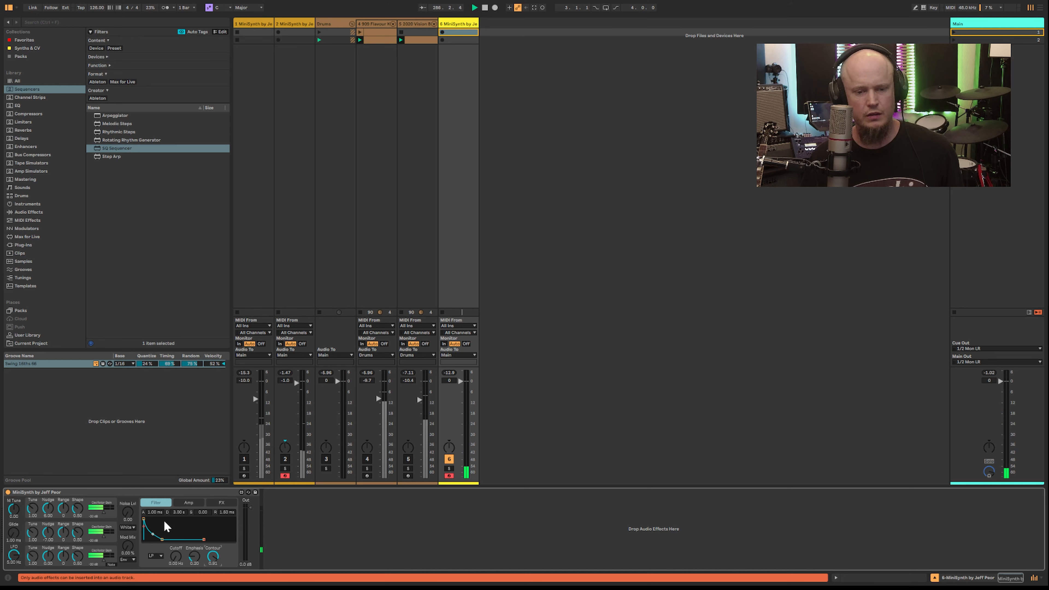
pyautogui.click(187, 503)
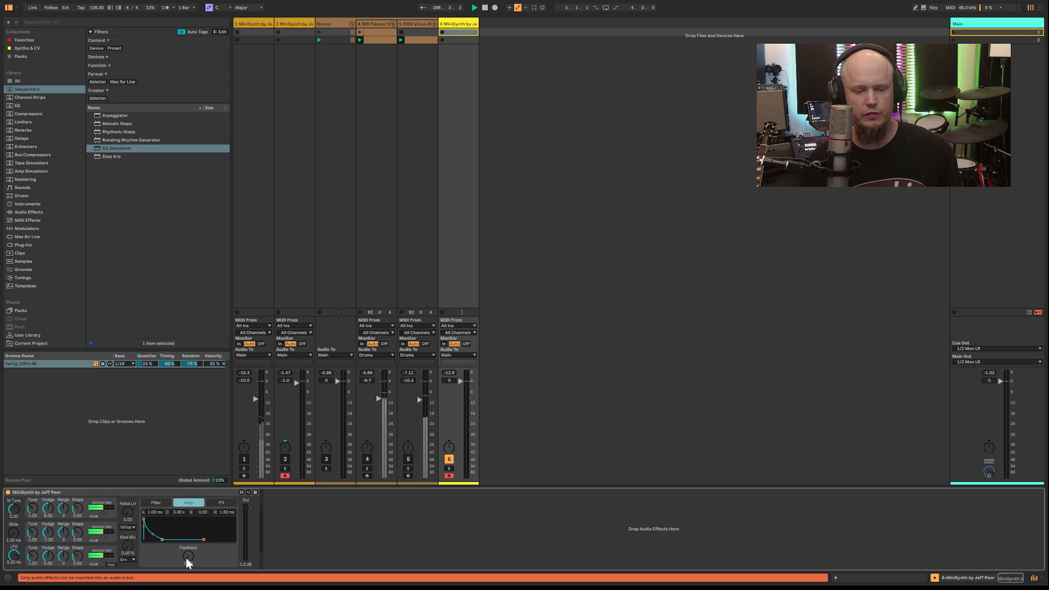
pyautogui.moveTo(187, 562); pyautogui.dragTo(187, 550)
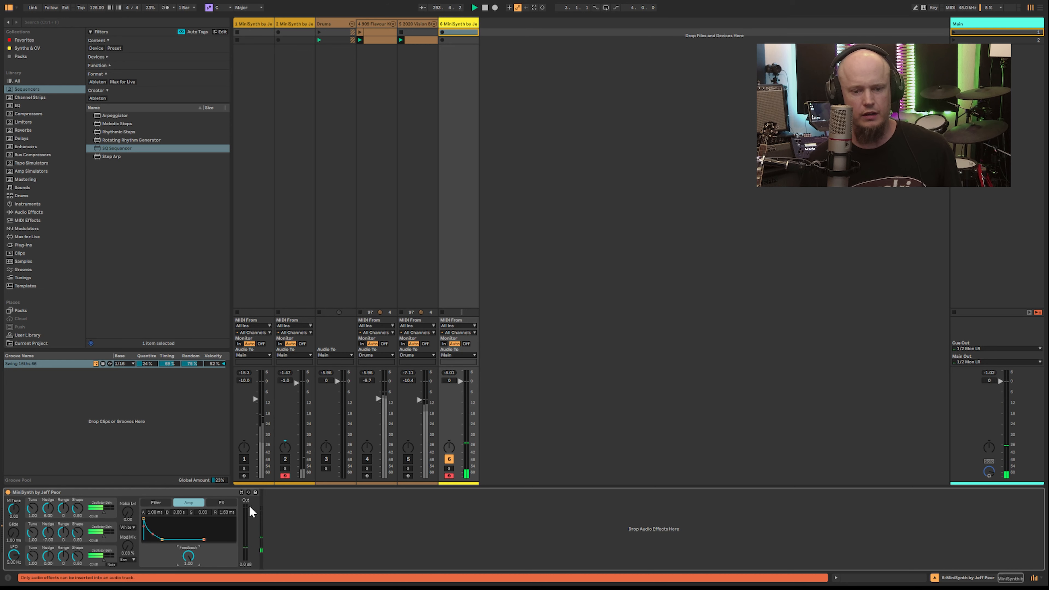
# Lower the gain of MiniSynth's oscillators and set its output level to -8.0 dB
pyautogui.moveTo(103, 512); pyautogui.dragTo(109, 560)
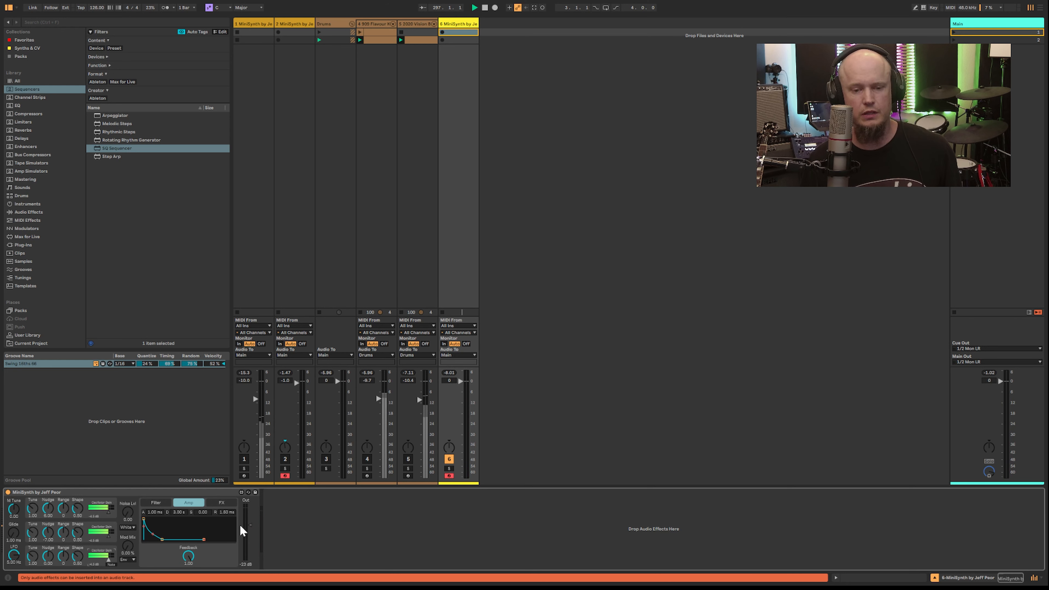
pyautogui.moveTo(250, 527); pyautogui.dragTo(249, 515)
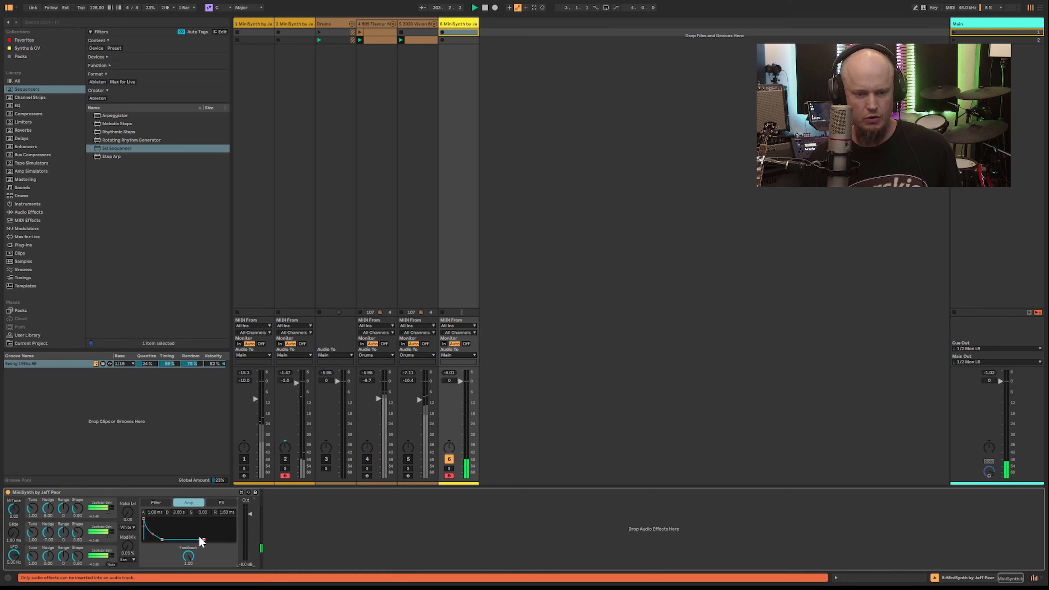
# Set MiniSynth's flanger dry/wet to about 33.8 % and try the Haas delay before returning it to 0.00 ms
pyautogui.click(223, 502)
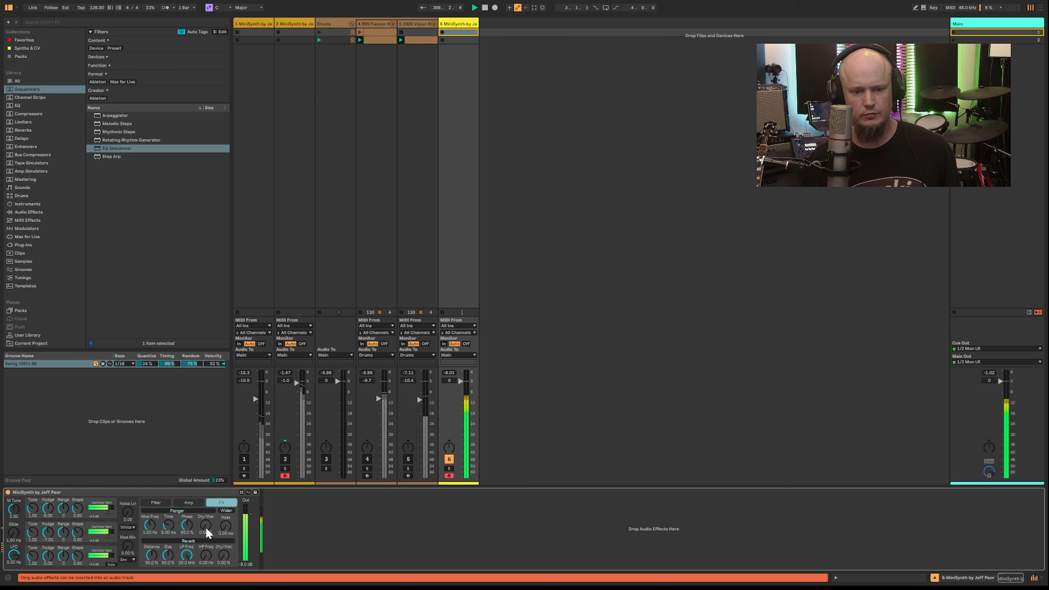
pyautogui.moveTo(206, 527)
pyautogui.mouseDown()
pyautogui.moveTo(206, 515)
pyautogui.moveTo(207, 533)
pyautogui.mouseUp()
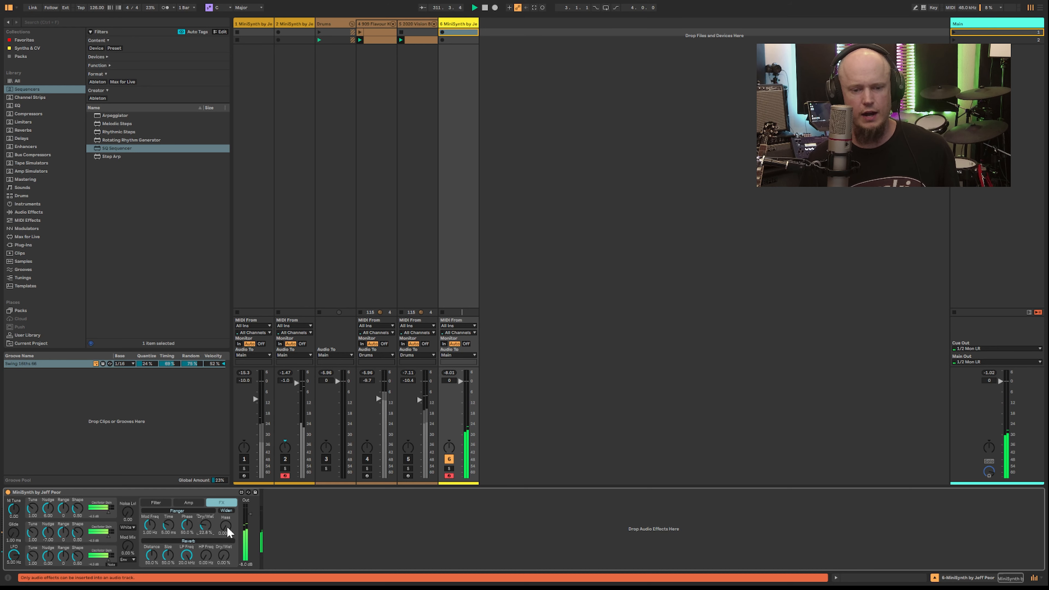
pyautogui.moveTo(226, 527); pyautogui.dragTo(226, 517)
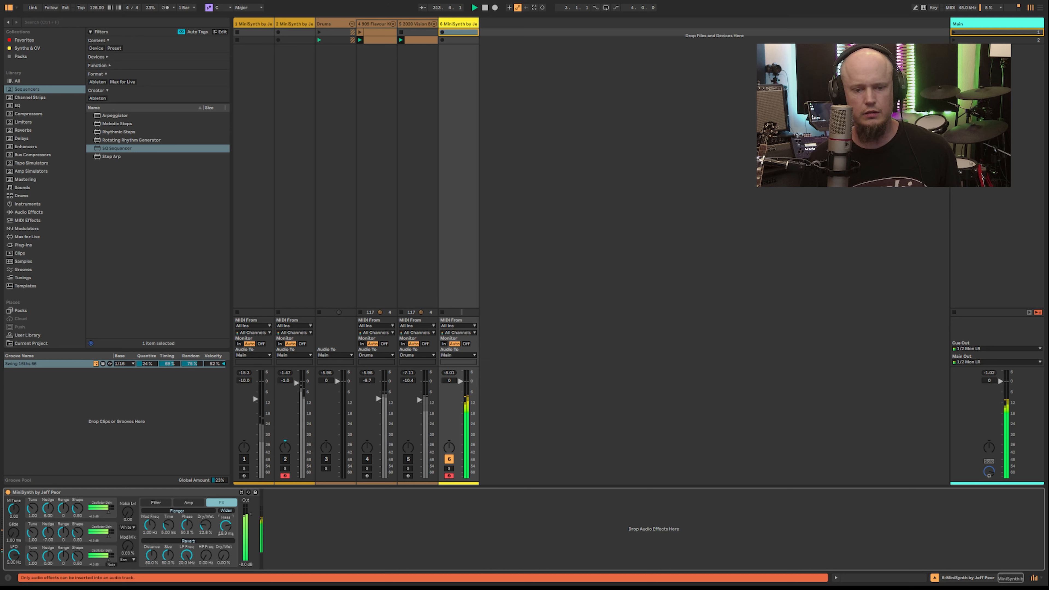
pyautogui.moveTo(226, 526); pyautogui.dragTo(226, 537)
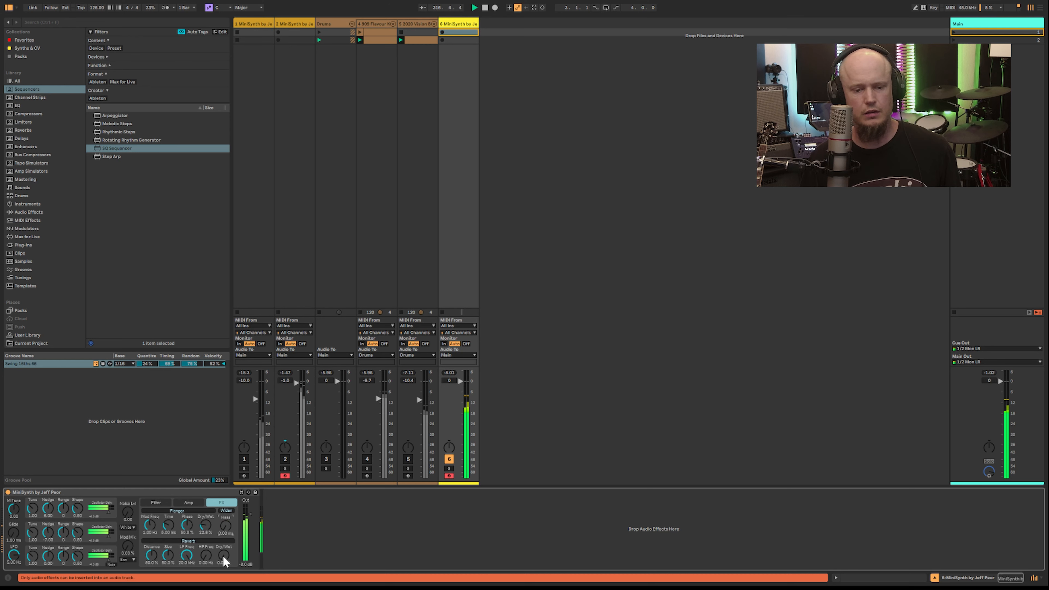
# Set MiniSynth's reverb to about 31.5 % dry/wet with a 35.1 Hz HP frequency, and reduce the distance and size
pyautogui.moveTo(223, 555); pyautogui.dragTo(206, 543)
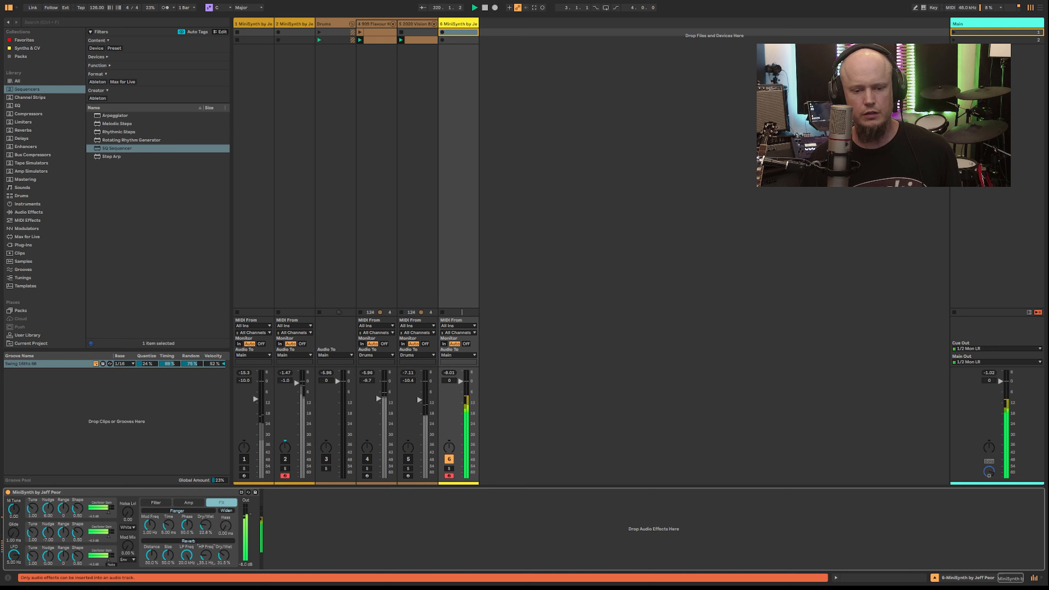
pyautogui.click(168, 555)
pyautogui.moveTo(165, 558)
pyautogui.mouseDown()
pyautogui.moveTo(156, 572)
pyautogui.moveTo(167, 559)
pyautogui.mouseUp()
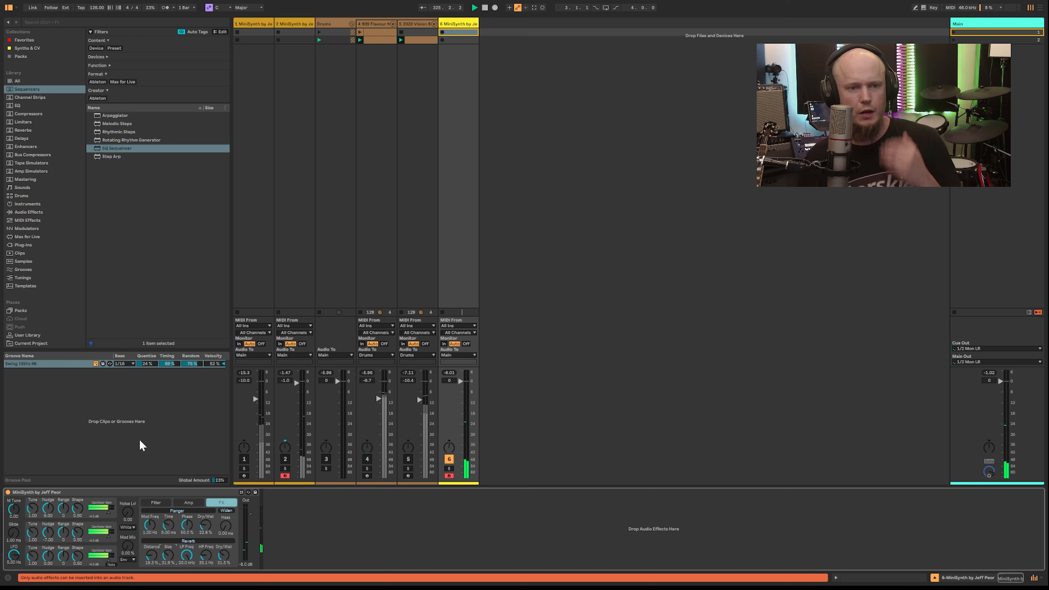
# Insert the SQ Sequencer before MiniSynth and shift the octave of all its steps to -1
pyautogui.moveTo(103, 149); pyautogui.dragTo(18, 537)
pyautogui.moveTo(126, 145)
pyautogui.mouseDown()
pyautogui.moveTo(93, 489)
pyautogui.moveTo(6, 532)
pyautogui.moveTo(9, 515)
pyautogui.mouseUp()
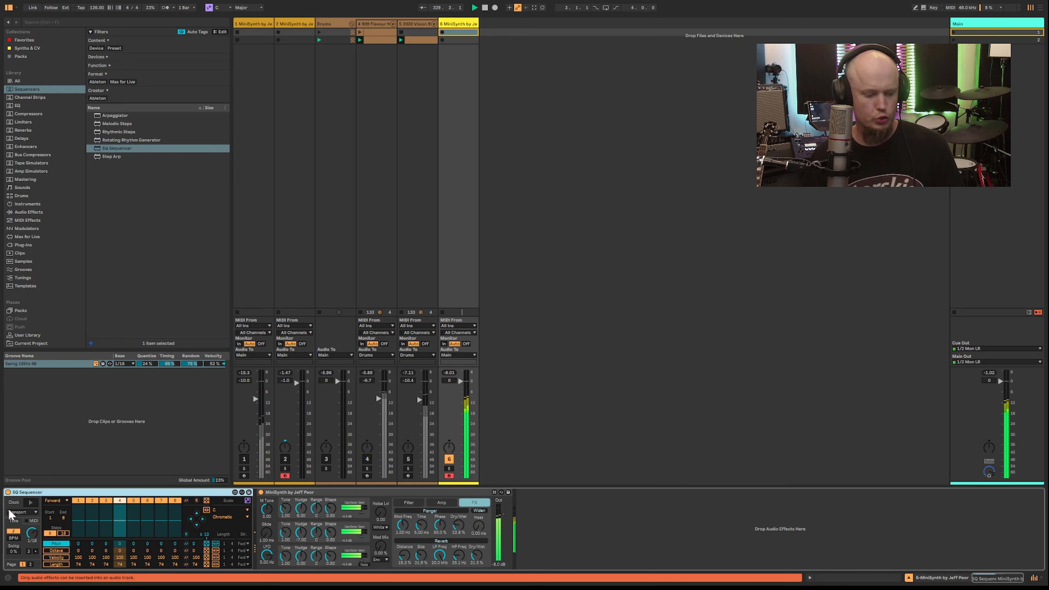
pyautogui.click(56, 551)
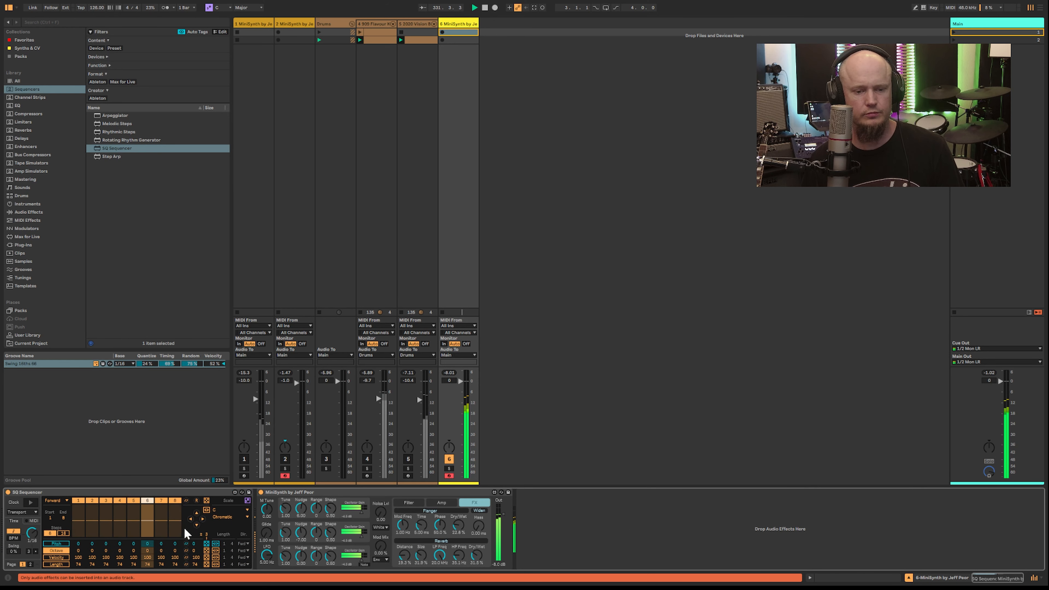
pyautogui.click(197, 525)
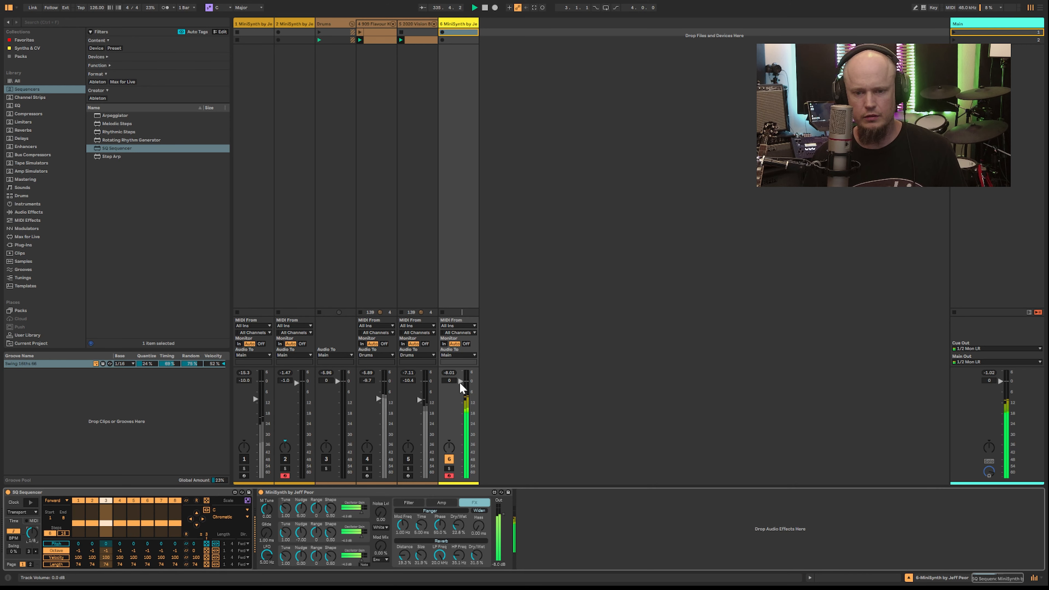
# Lower MiniSynth's output to -19 dB and raise the octave of sequencer step 6
pyautogui.moveTo(504, 515)
pyautogui.mouseDown()
pyautogui.moveTo(504, 532)
pyautogui.moveTo(503, 522)
pyautogui.mouseUp()
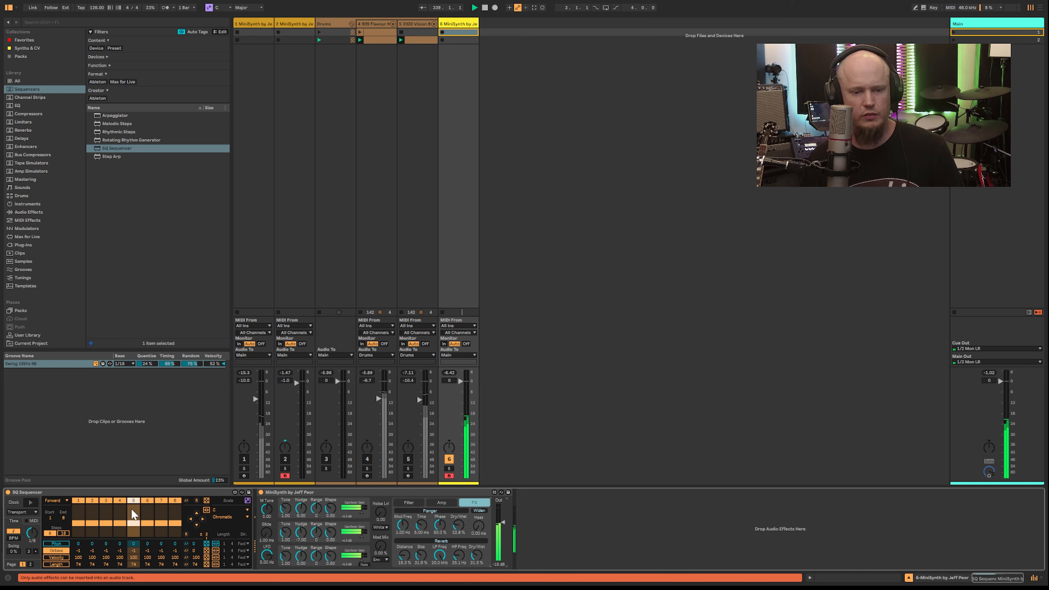
pyautogui.click(148, 518)
pyautogui.click(148, 516)
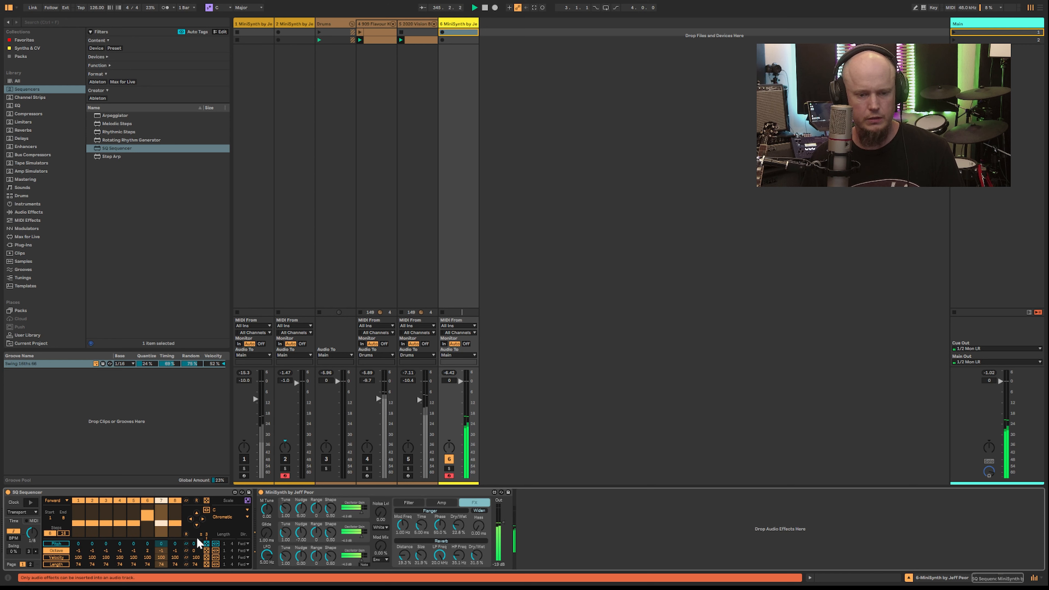
# Lower the pitch of sequencer step 8 slightly and set MiniSynth's glide to about 35.3 ms
pyautogui.click(58, 544)
pyautogui.moveTo(175, 520); pyautogui.dragTo(175, 524)
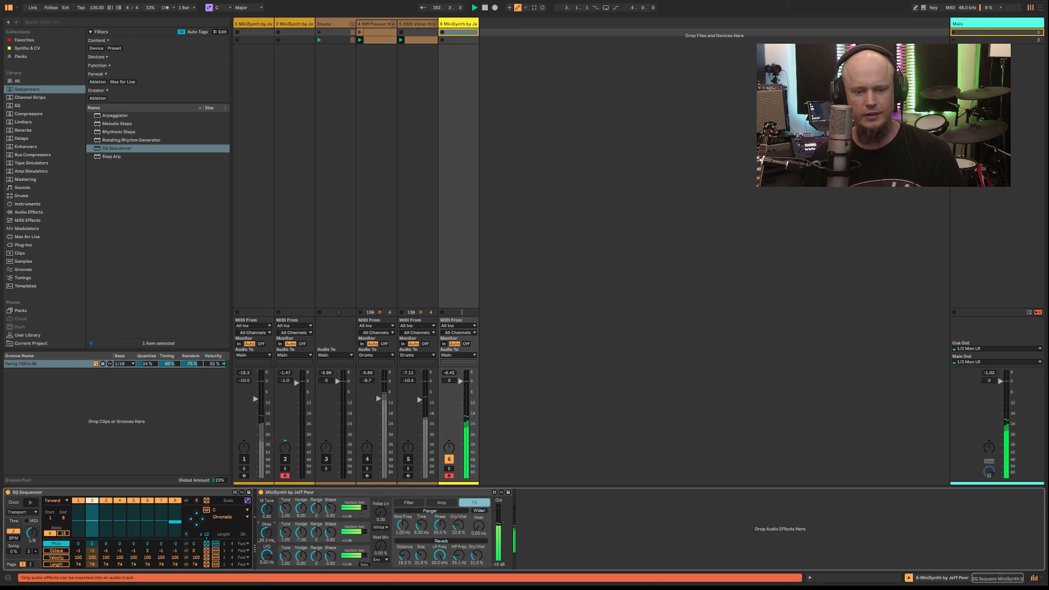
pyautogui.moveTo(267, 535); pyautogui.dragTo(267, 541)
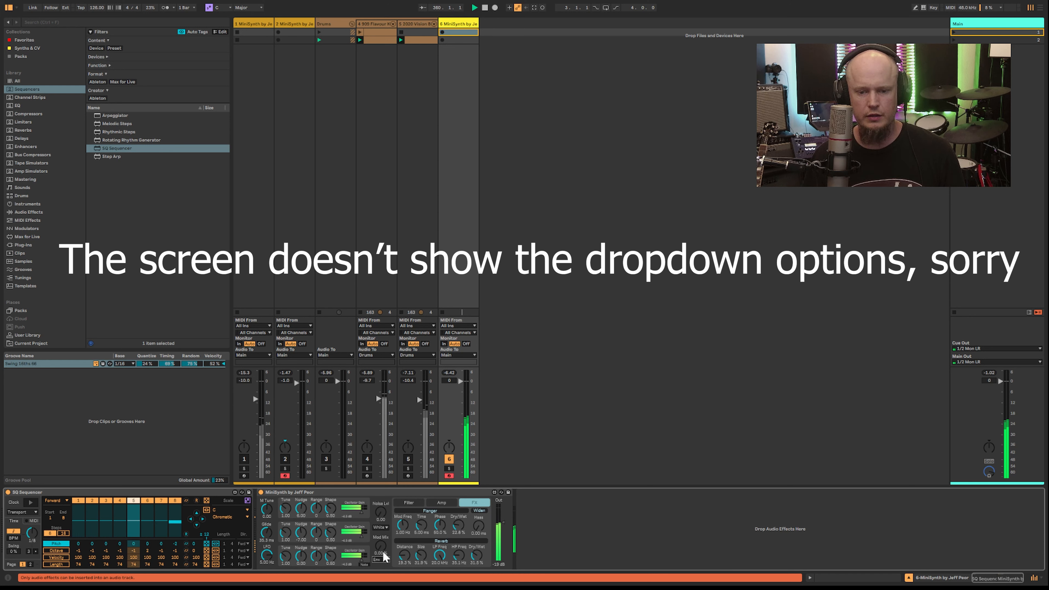
# Switch MiniSynth's modulation source from the envelope to Osc3 and raise the mod mix slightly
pyautogui.moveTo(379, 532); pyautogui.dragTo(379, 532)
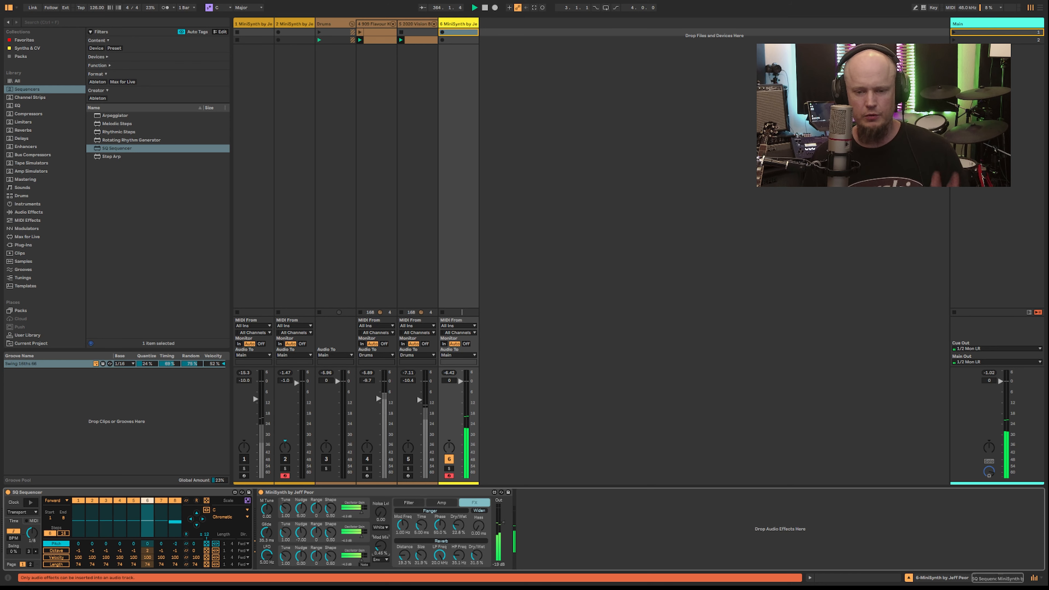
pyautogui.moveTo(381, 546); pyautogui.dragTo(381, 548)
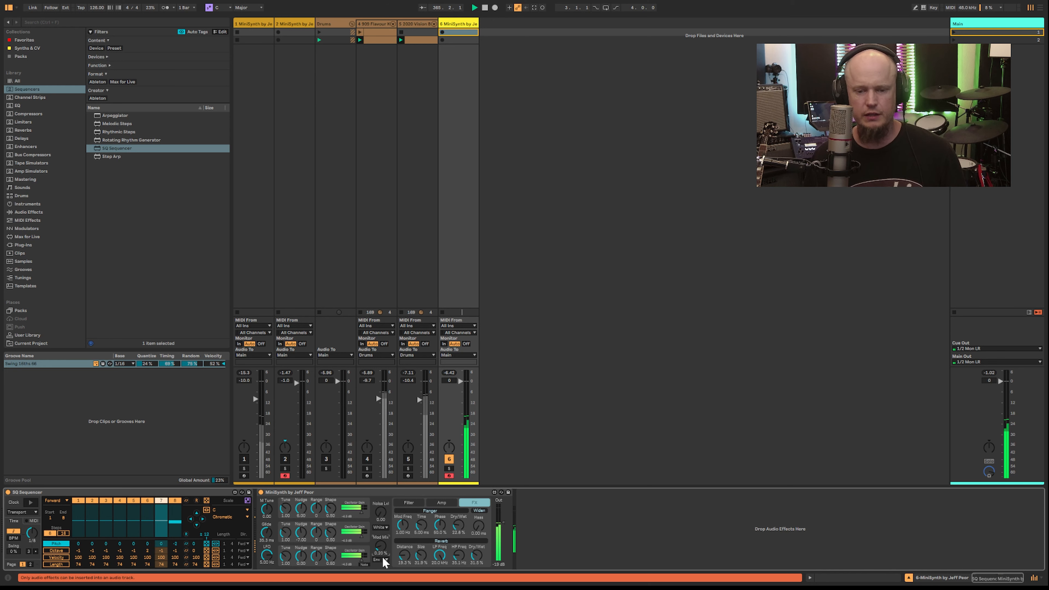
pyautogui.click(382, 560)
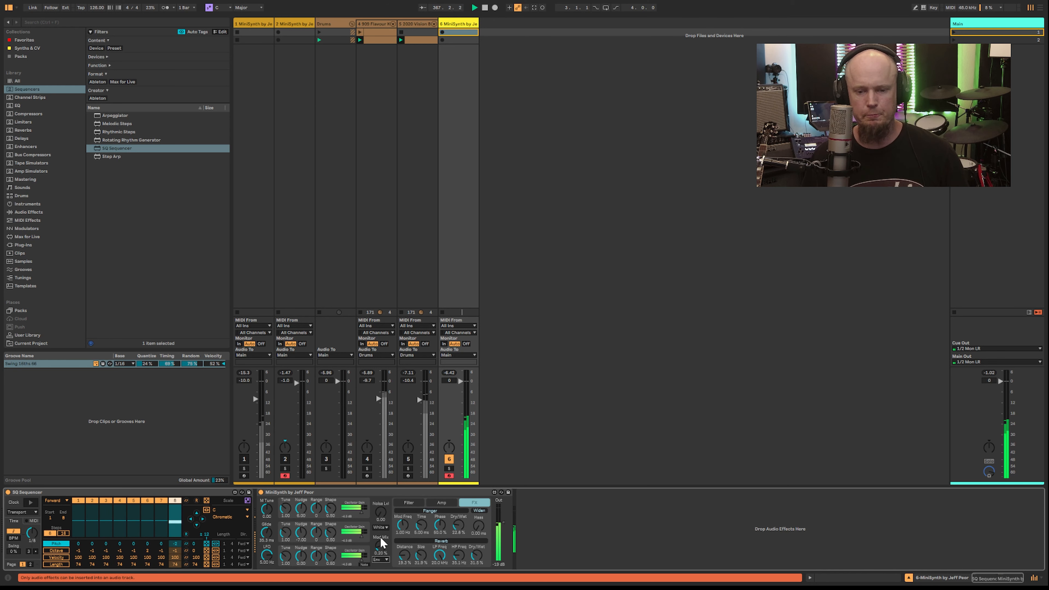
pyautogui.click(381, 560)
pyautogui.click(381, 550)
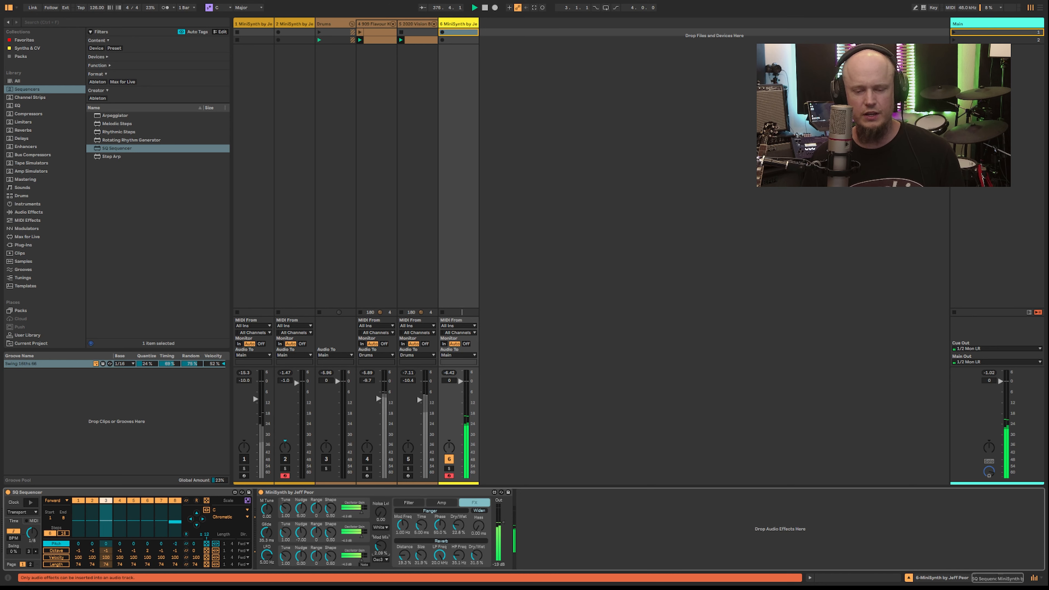
# Switch MiniSynth's third oscillator to a fixed frequency of about 68 Hz and raise the synth's output to -12 dB
pyautogui.click(364, 564)
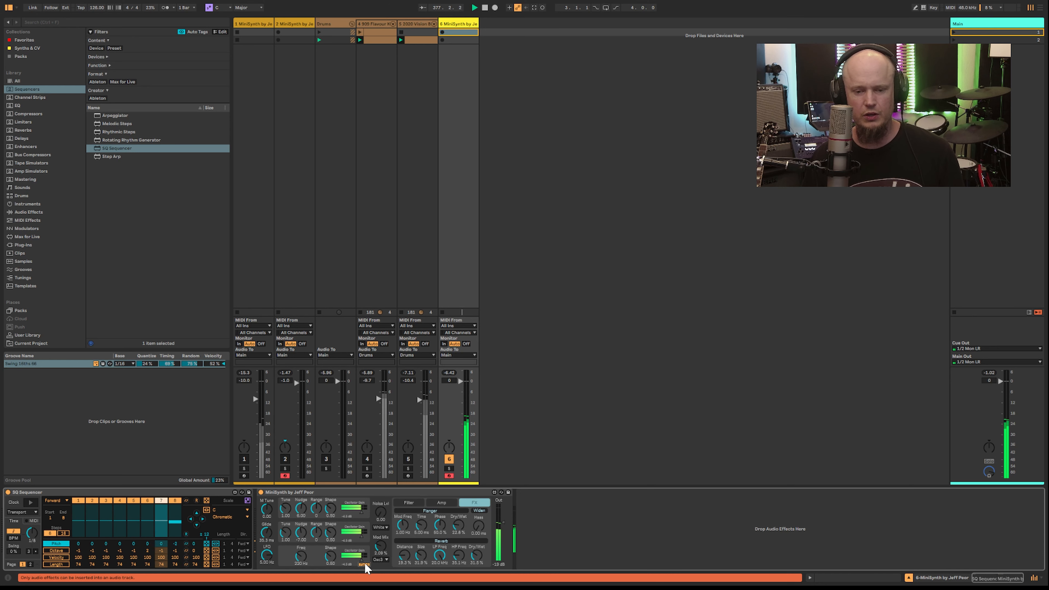
pyautogui.click(301, 558)
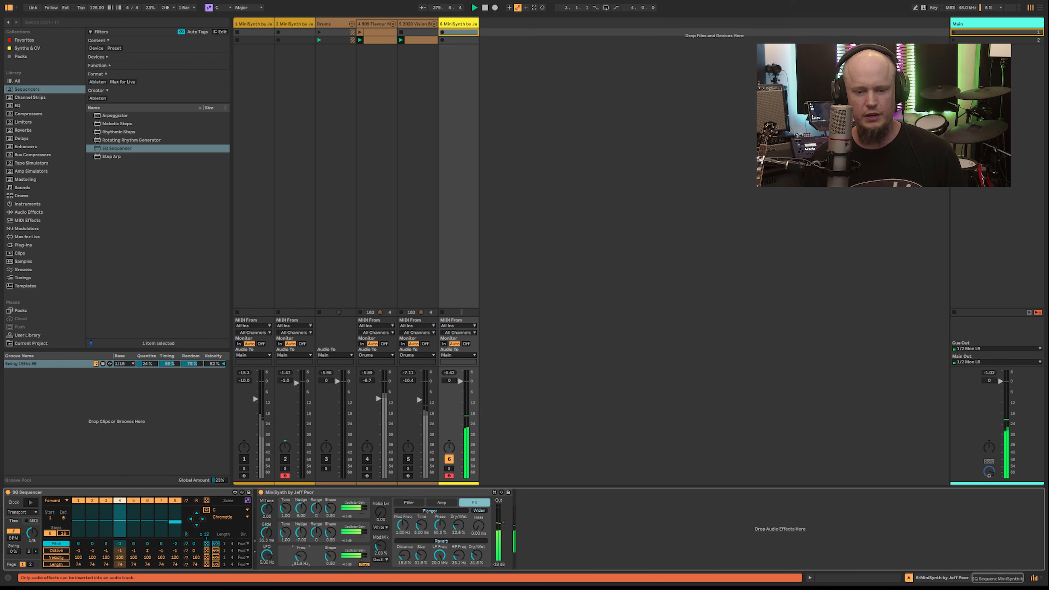
pyautogui.moveTo(301, 557); pyautogui.dragTo(301, 555)
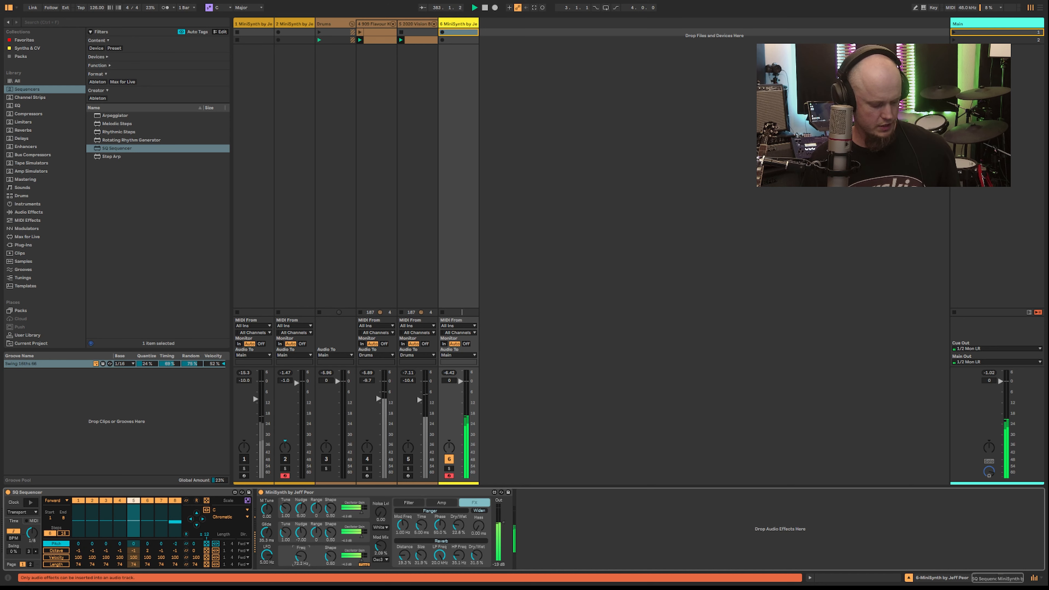
pyautogui.moveTo(301, 557); pyautogui.dragTo(301, 559)
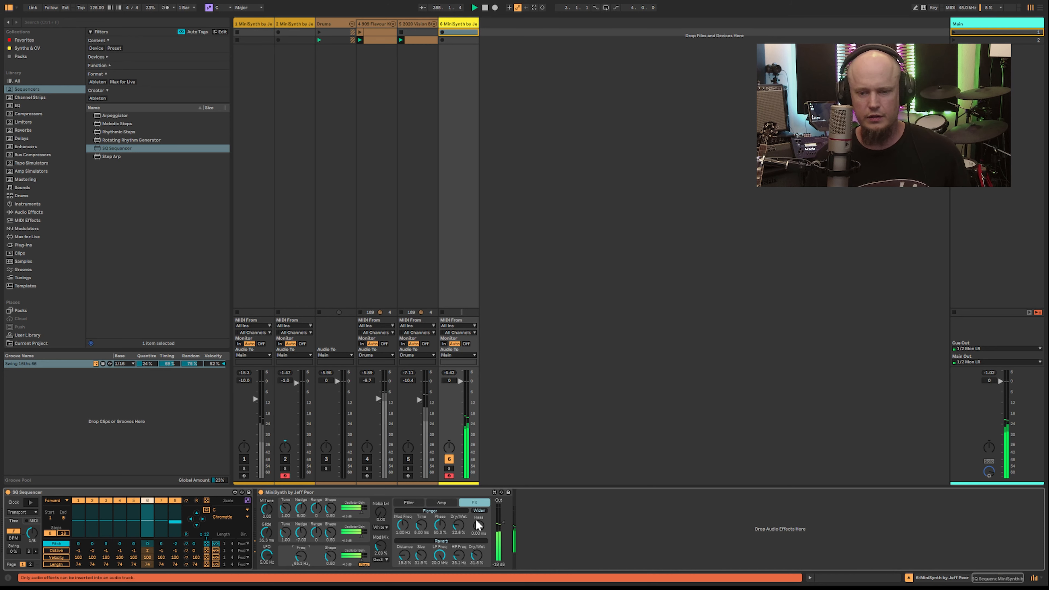
pyautogui.moveTo(503, 523); pyautogui.dragTo(503, 514)
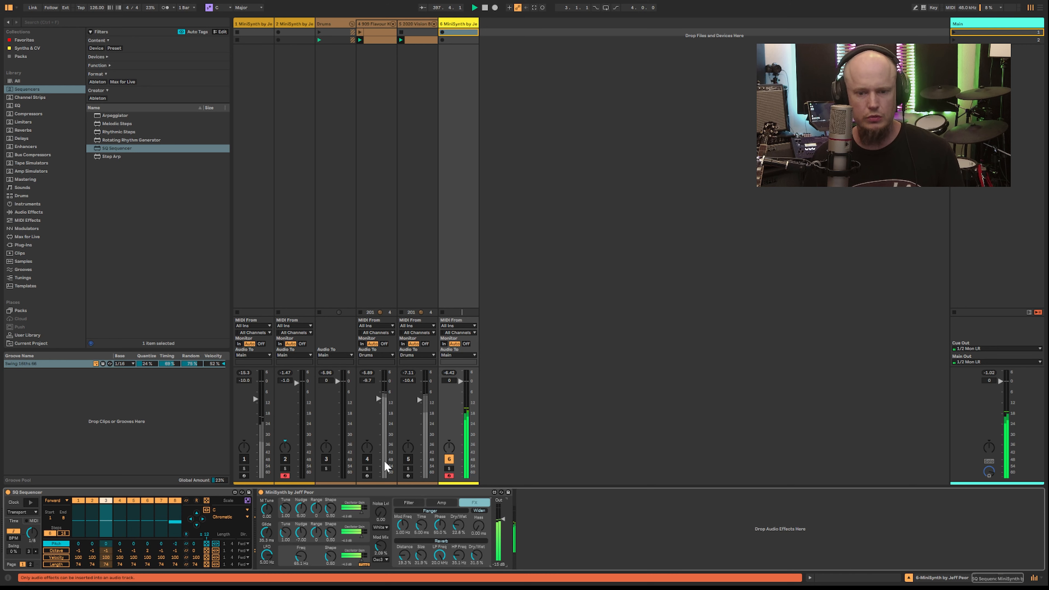
# Bring the drums in by activating track 4 and the Drums group, launching track 4's first clip and restarting playback
pyautogui.click(367, 459)
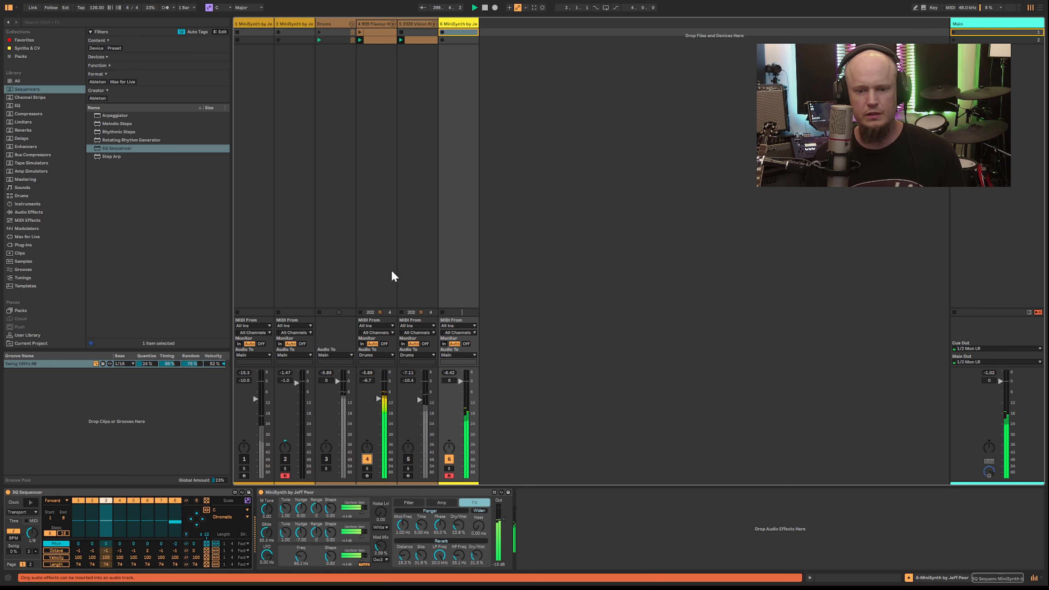
pyautogui.click(360, 32)
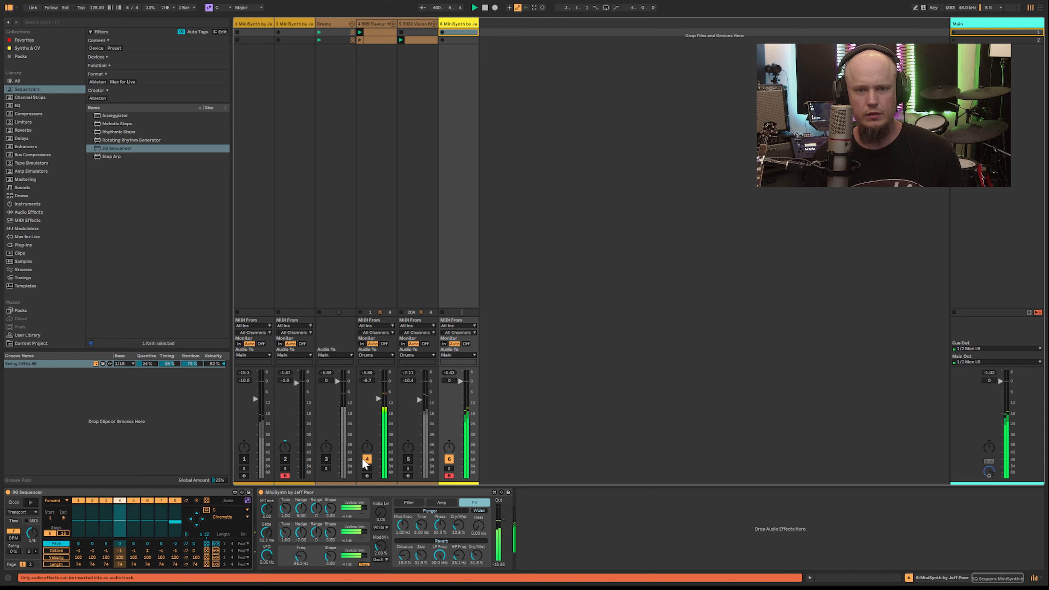
pyautogui.click(325, 455)
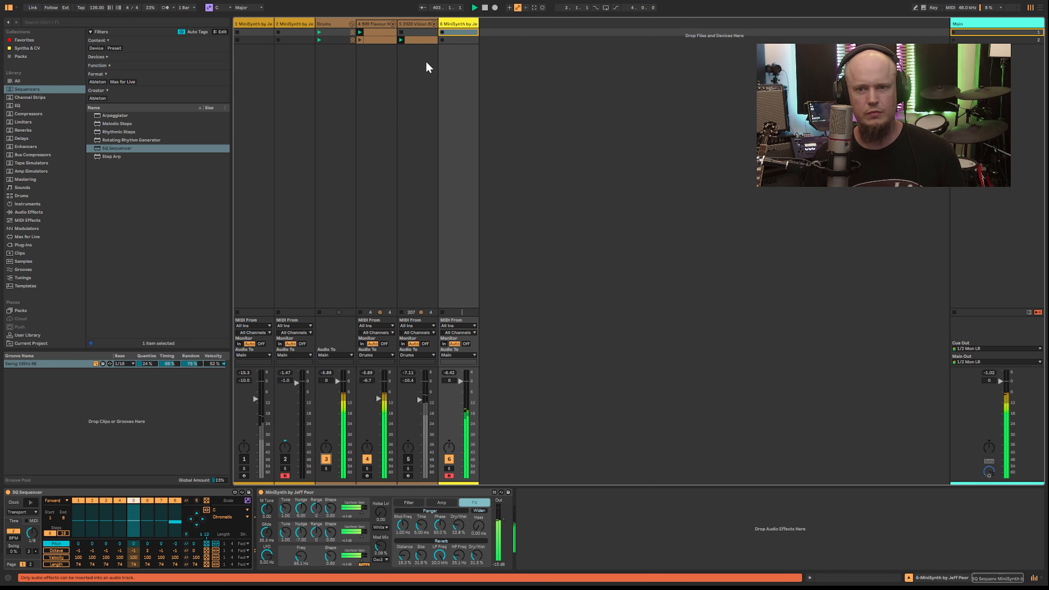
pyautogui.click(474, 8)
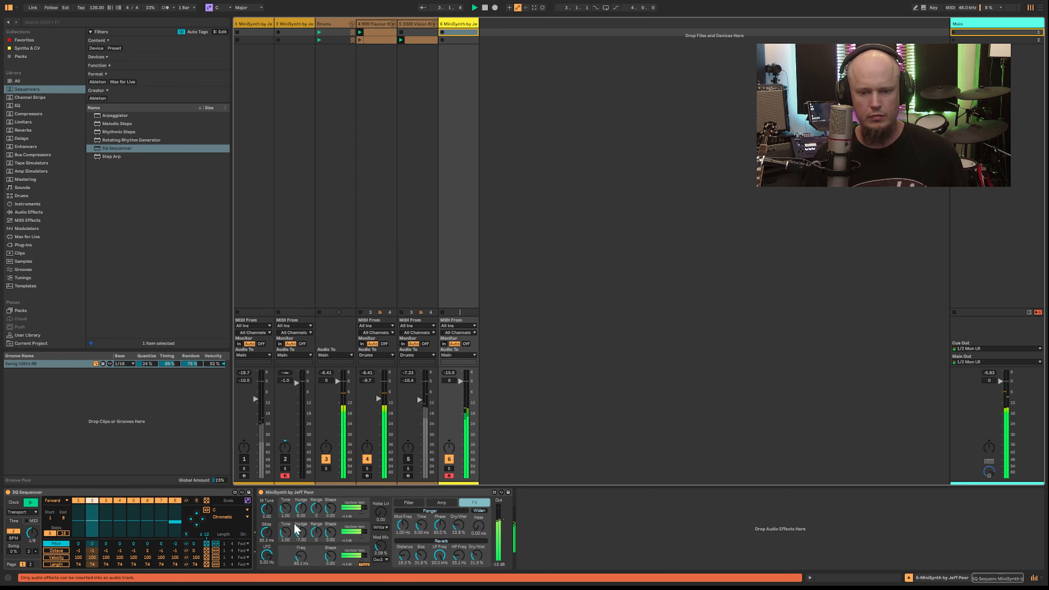
# Lower track 4's volume to about -15 dB and raise the noise level slightly in track 6's MiniSynth
pyautogui.moveTo(378, 397); pyautogui.dragTo(378, 409)
pyautogui.moveTo(381, 513); pyautogui.dragTo(380, 500)
# Readjust the range, shape and level of the first oscillator in track 6's MiniSynth
pyautogui.moveTo(317, 511); pyautogui.dragTo(317, 505)
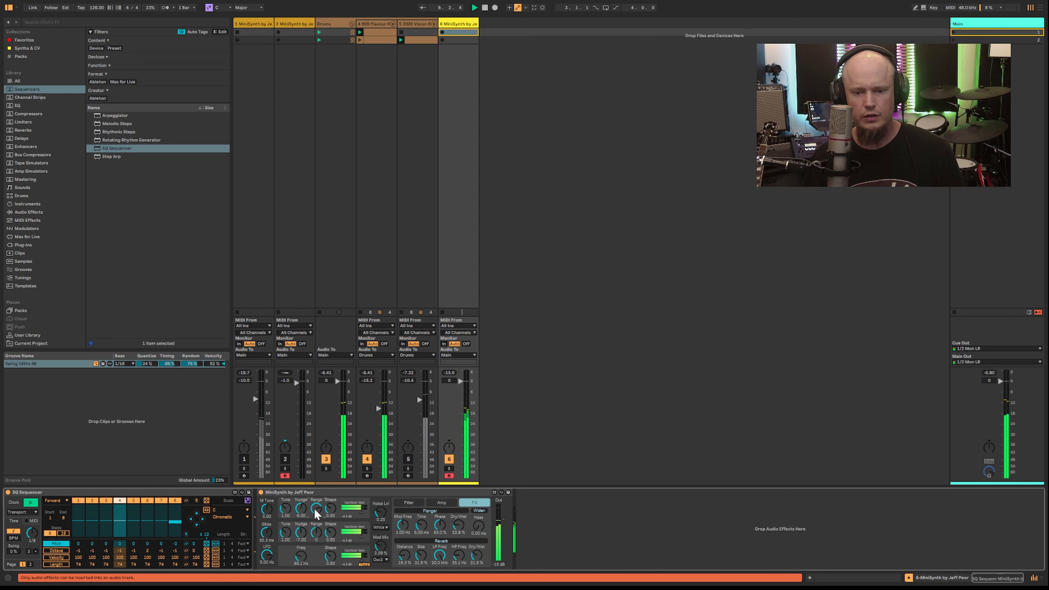
pyautogui.moveTo(319, 511); pyautogui.dragTo(319, 510)
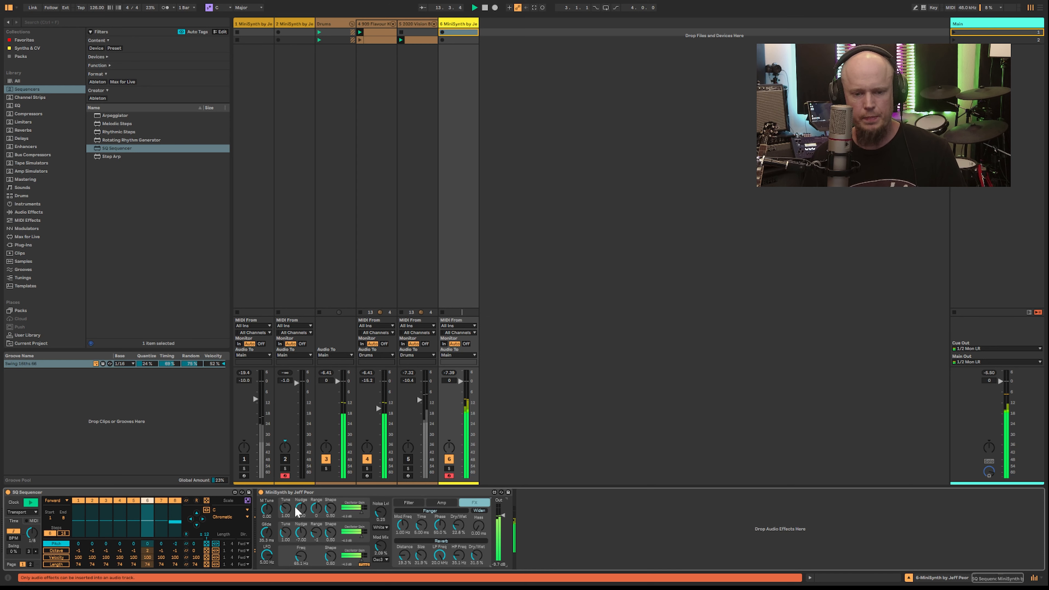
pyautogui.moveTo(326, 512); pyautogui.dragTo(326, 500)
pyautogui.moveTo(330, 509); pyautogui.dragTo(330, 521)
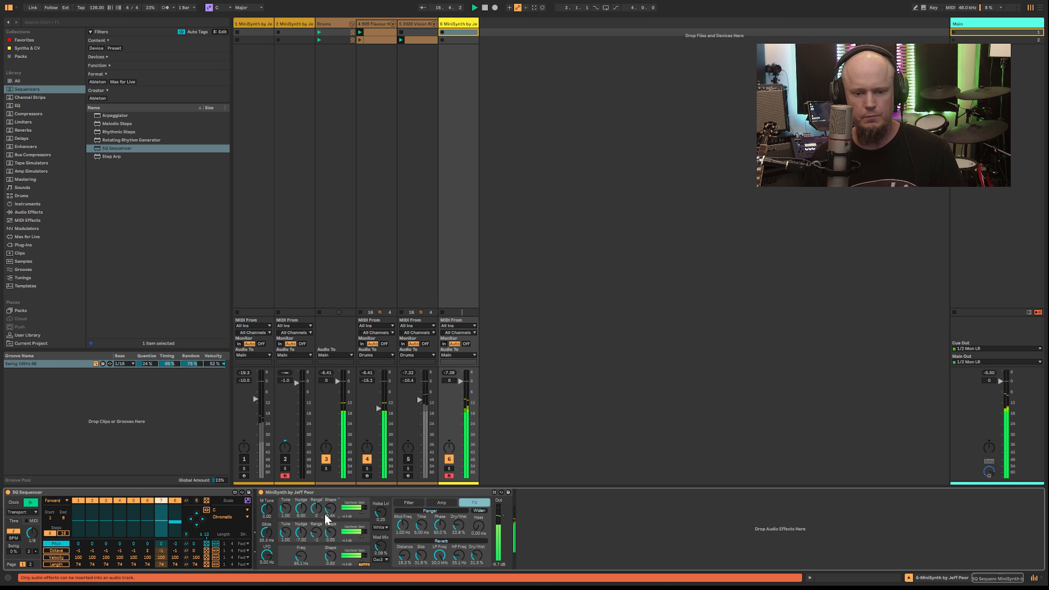
pyautogui.moveTo(316, 509)
pyautogui.mouseDown()
pyautogui.moveTo(330, 525)
pyautogui.moveTo(332, 504)
pyautogui.mouseUp()
pyautogui.click(361, 513)
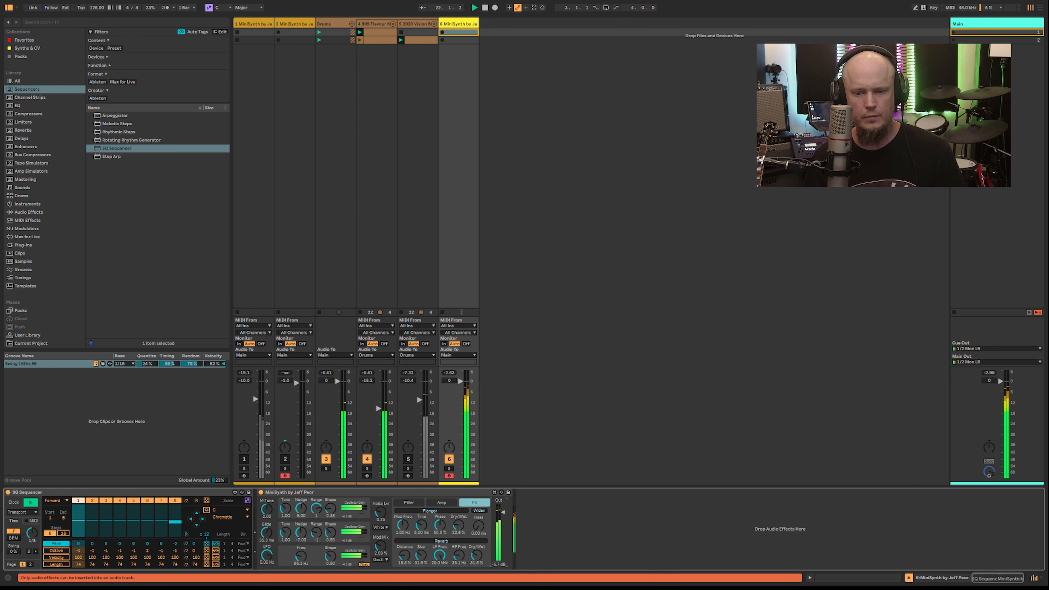
# Set the first oscillator's tune to 1.5, lower its range and reduce MiniSynth's glide to 1 ms
pyautogui.click(288, 517)
pyautogui.write('1.5')
pyautogui.press('Return')
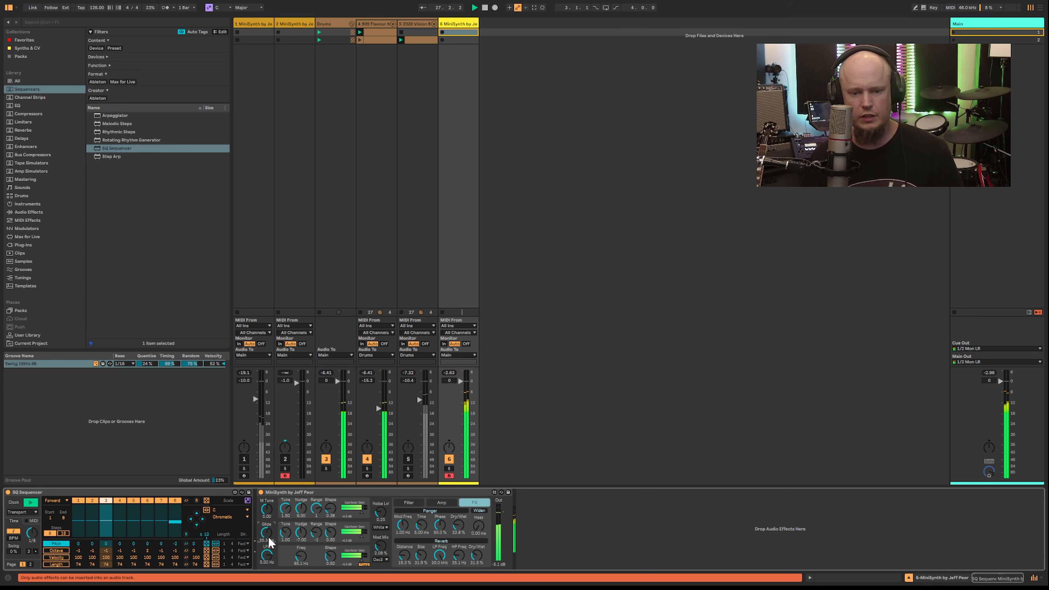
pyautogui.moveTo(268, 533); pyautogui.dragTo(267, 578)
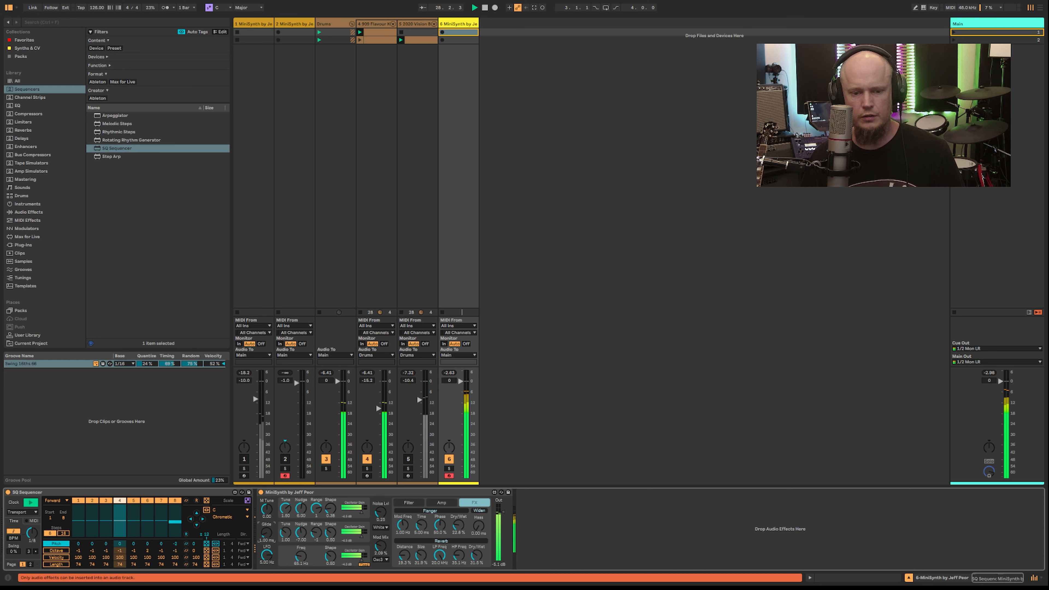
pyautogui.moveTo(317, 510); pyautogui.dragTo(317, 515)
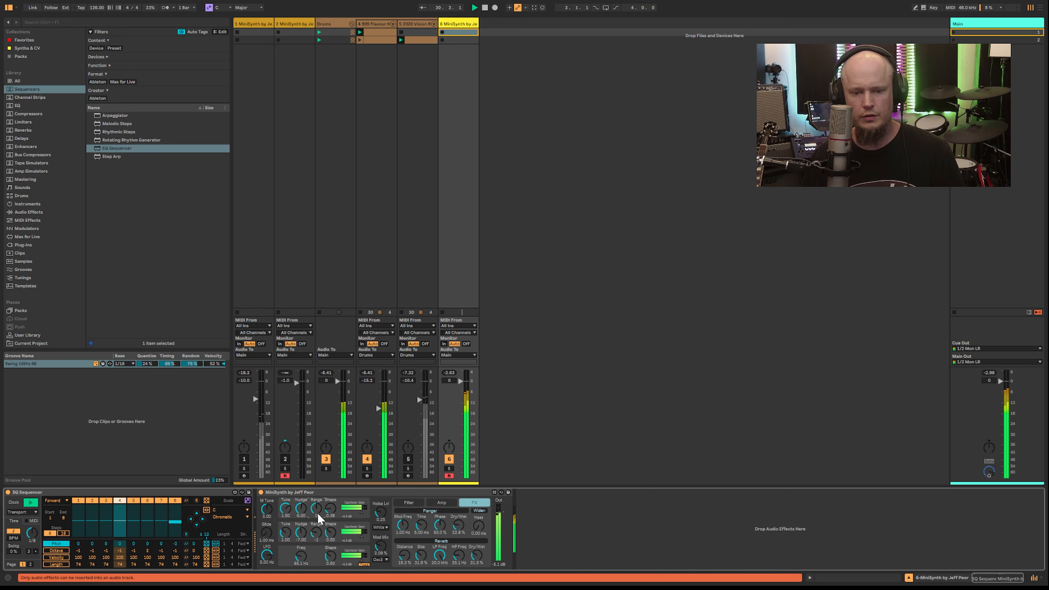
# Shorten MiniSynth's filter envelope decay to 1.75 s and raise its reverb dry/wet to about 74 %
pyautogui.click(442, 503)
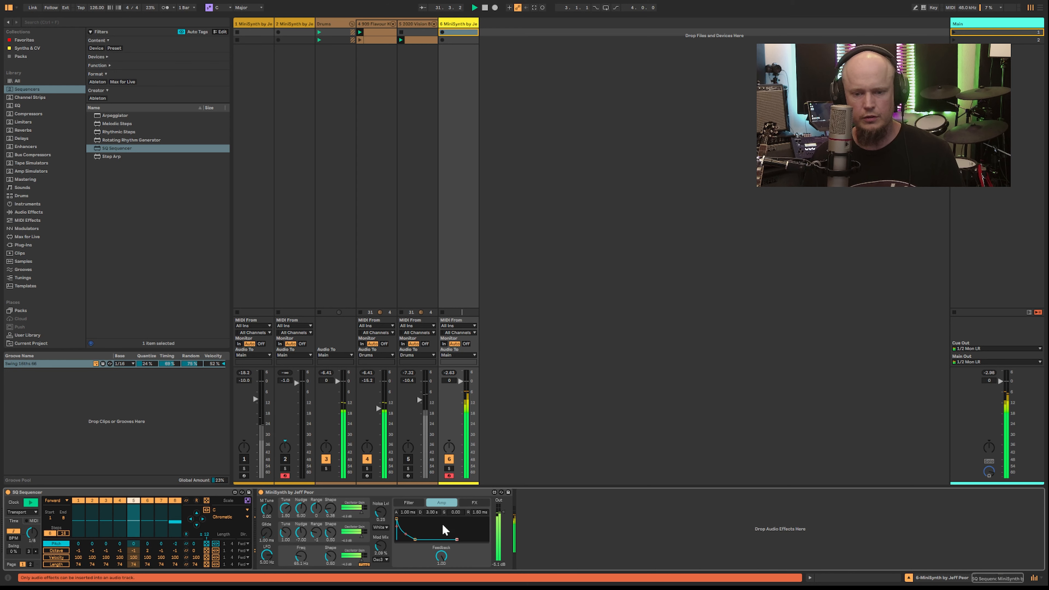
pyautogui.moveTo(434, 511); pyautogui.dragTo(434, 529)
pyautogui.click(415, 501)
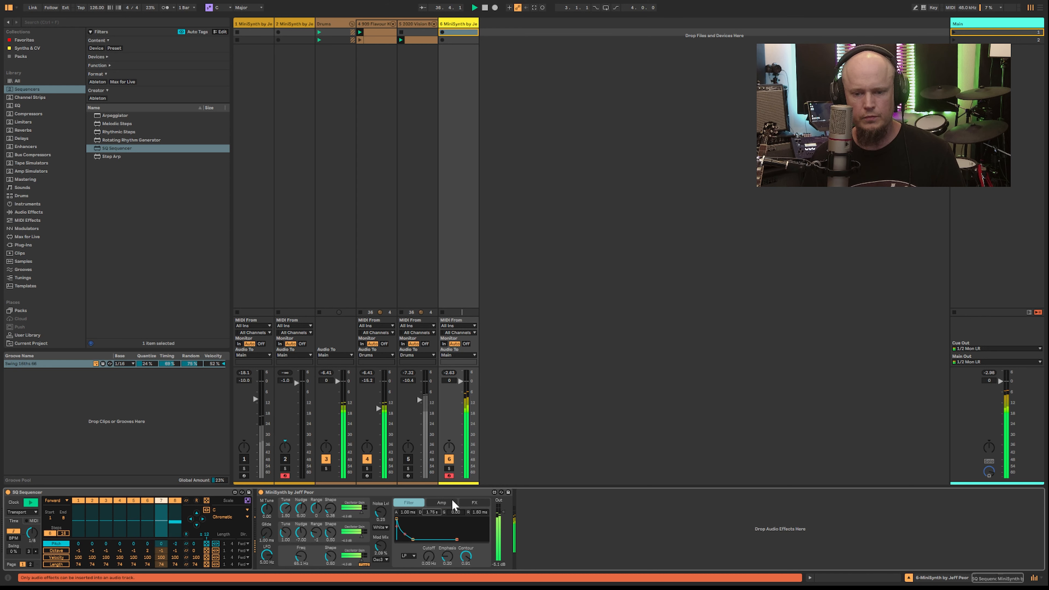
pyautogui.click(475, 504)
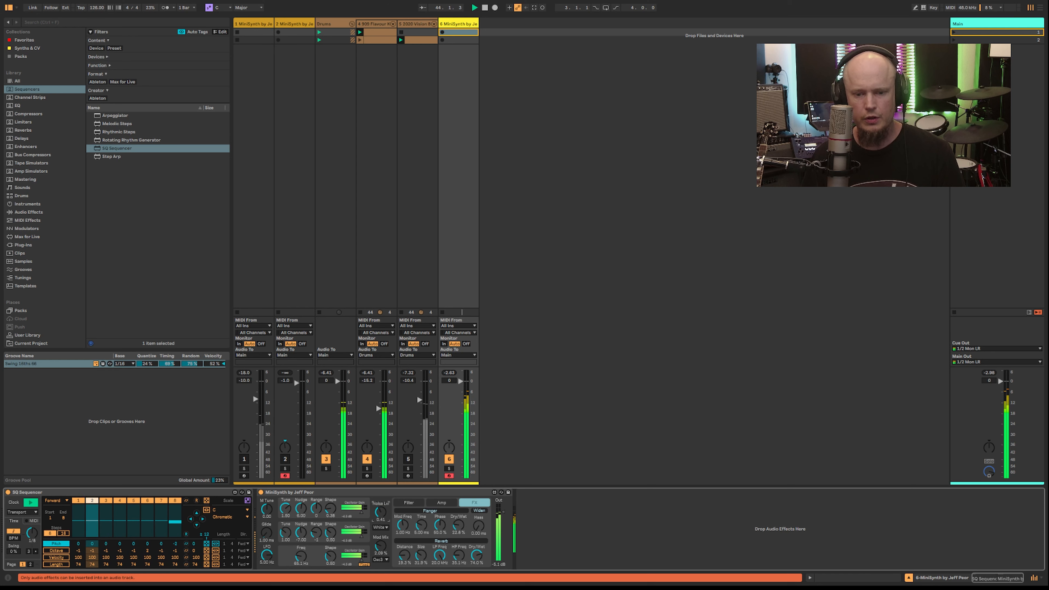
# Switch MiniSynth's modulation source to Noise, make the noise pink and raise the mod mix to about 11.8 %
pyautogui.click(381, 556)
pyautogui.click(381, 528)
pyautogui.click(382, 533)
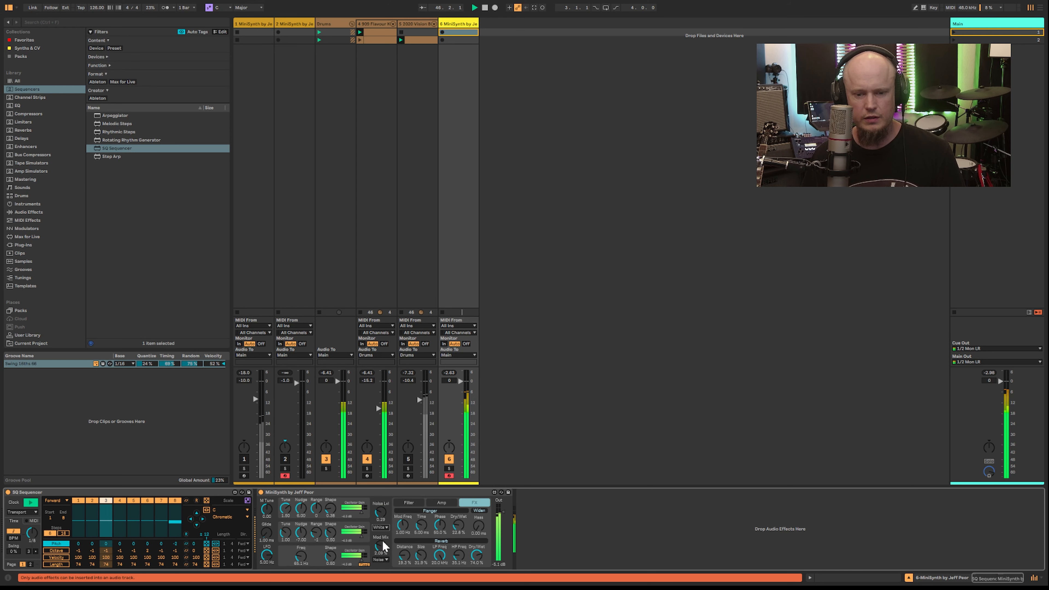
pyautogui.moveTo(384, 554)
pyautogui.mouseDown()
pyautogui.moveTo(384, 500)
pyautogui.moveTo(384, 547)
pyautogui.mouseUp()
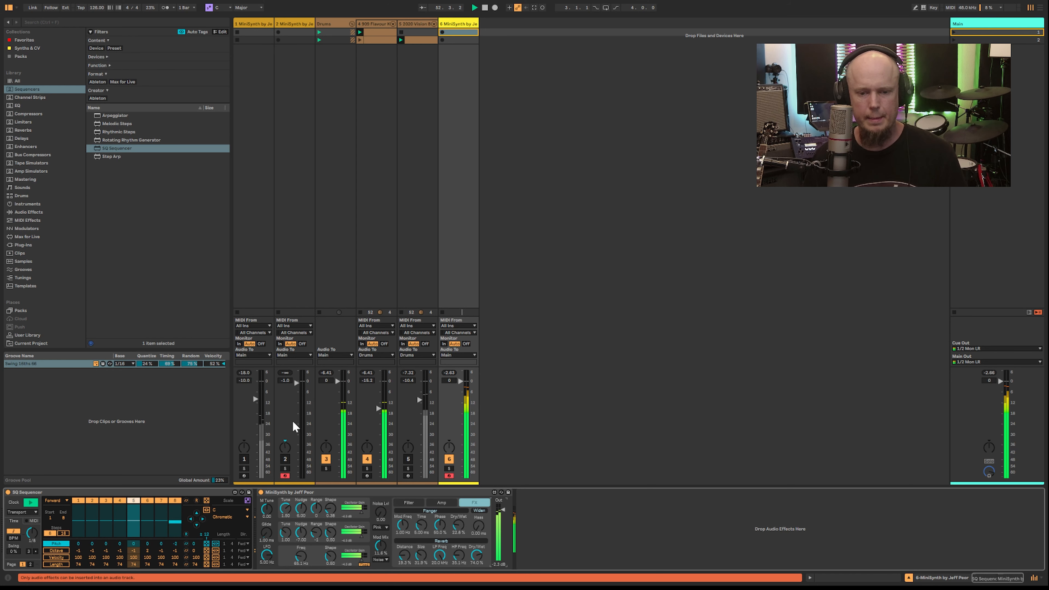
# Switch MiniSynth's filter to high-pass (HP) and readjust its emphasis and contour
pyautogui.click(409, 503)
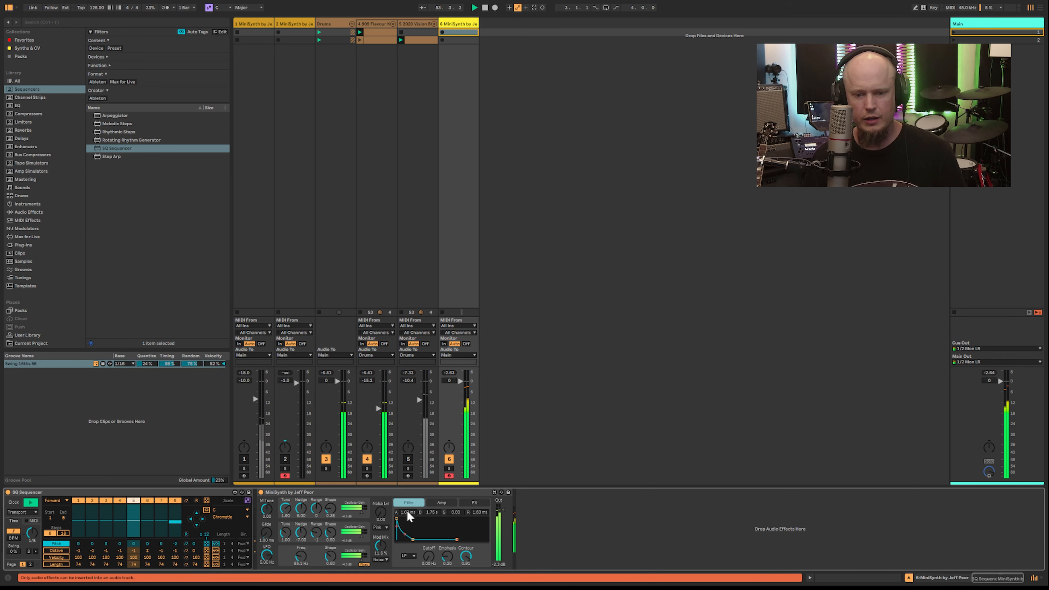
pyautogui.click(409, 569)
pyautogui.moveTo(464, 556)
pyautogui.mouseDown()
pyautogui.moveTo(466, 575)
pyautogui.moveTo(447, 531)
pyautogui.moveTo(461, 561)
pyautogui.mouseUp()
pyautogui.click(447, 557)
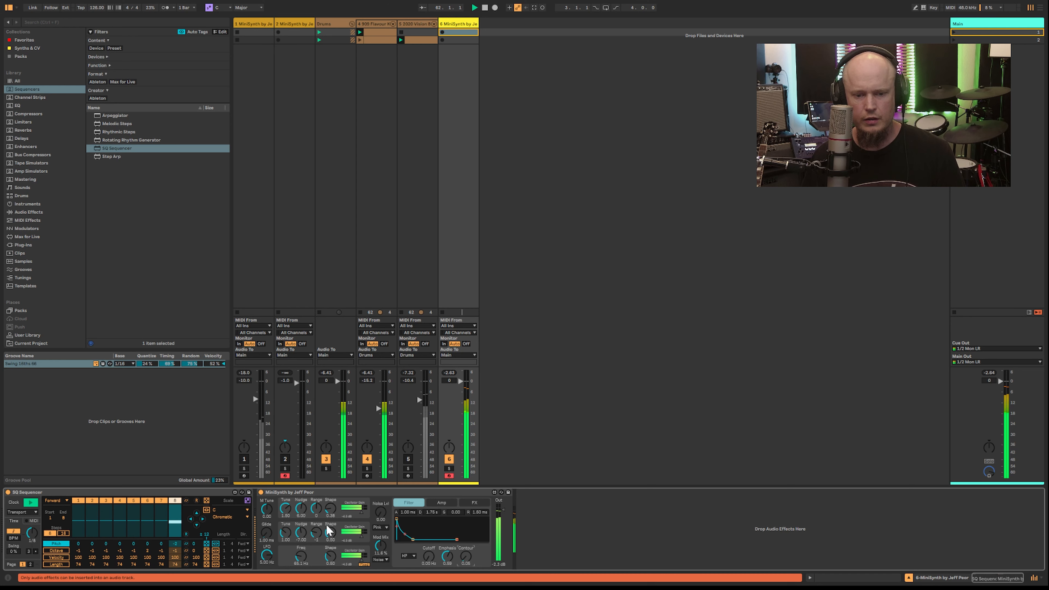
pyautogui.moveTo(461, 556); pyautogui.dragTo(461, 552)
# Raise MiniSynth's glide to about 11.8 ms and lower the first oscillator's level
pyautogui.moveTo(264, 536); pyautogui.dragTo(265, 525)
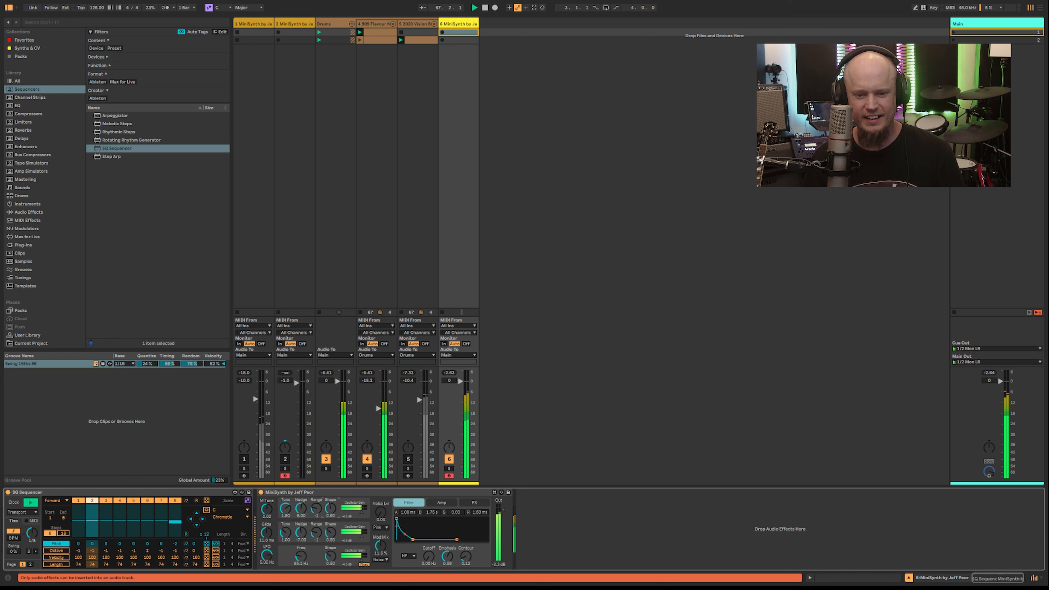
pyautogui.moveTo(356, 513)
pyautogui.mouseDown()
pyautogui.moveTo(330, 520)
pyautogui.moveTo(355, 513)
pyautogui.mouseUp()
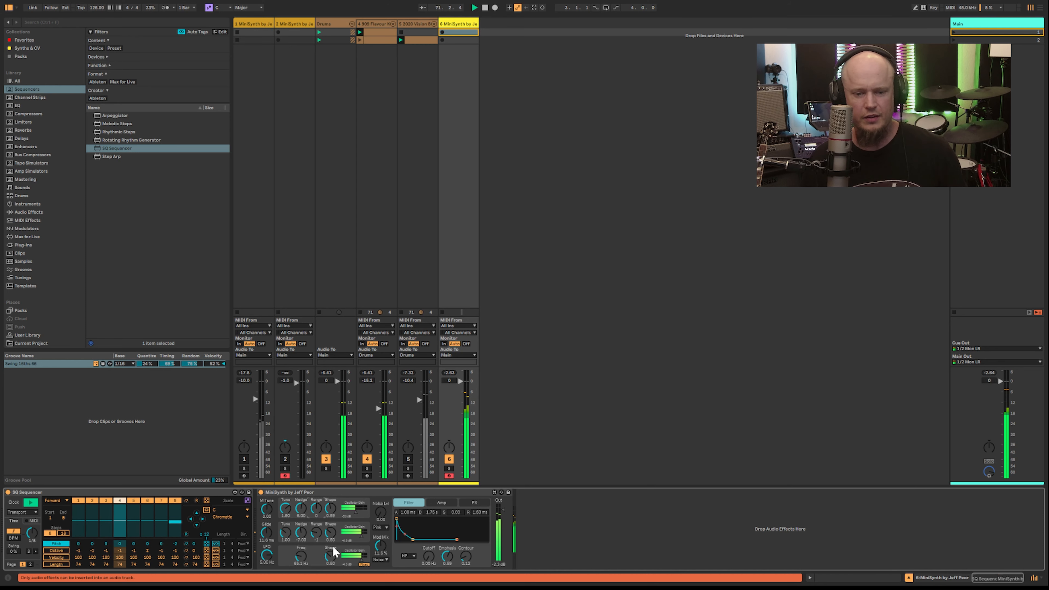
# Raise MiniSynth's Haas delay to about 28 ms and bring the mod mix down to 0 %
pyautogui.click(474, 503)
pyautogui.moveTo(479, 526); pyautogui.dragTo(478, 486)
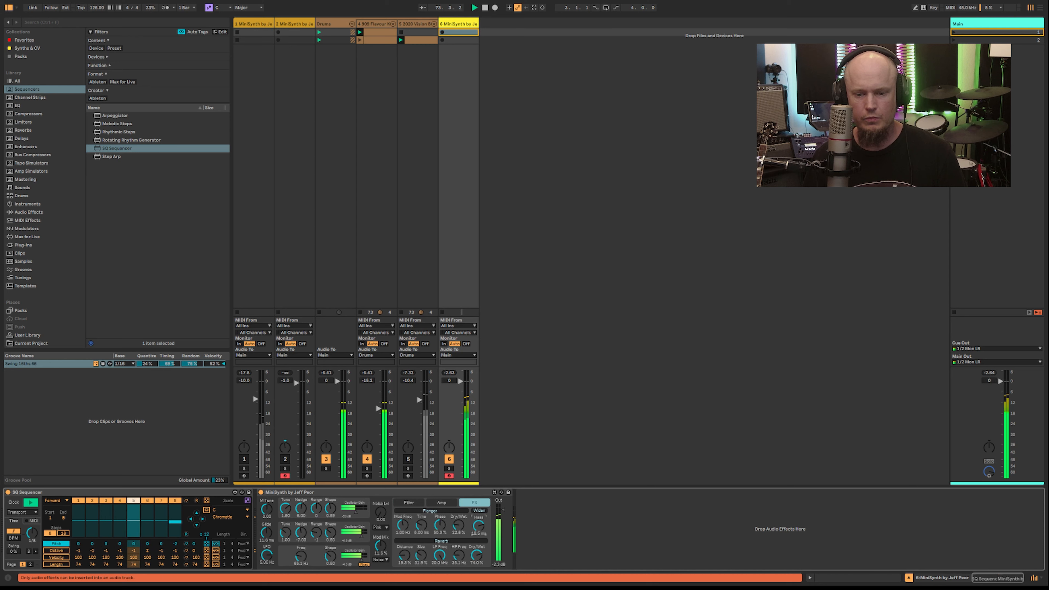
pyautogui.moveTo(381, 546); pyautogui.dragTo(381, 563)
# Return MiniSynth's filter to low-pass (LP) and shorten its envelope decay slightly
pyautogui.click(410, 503)
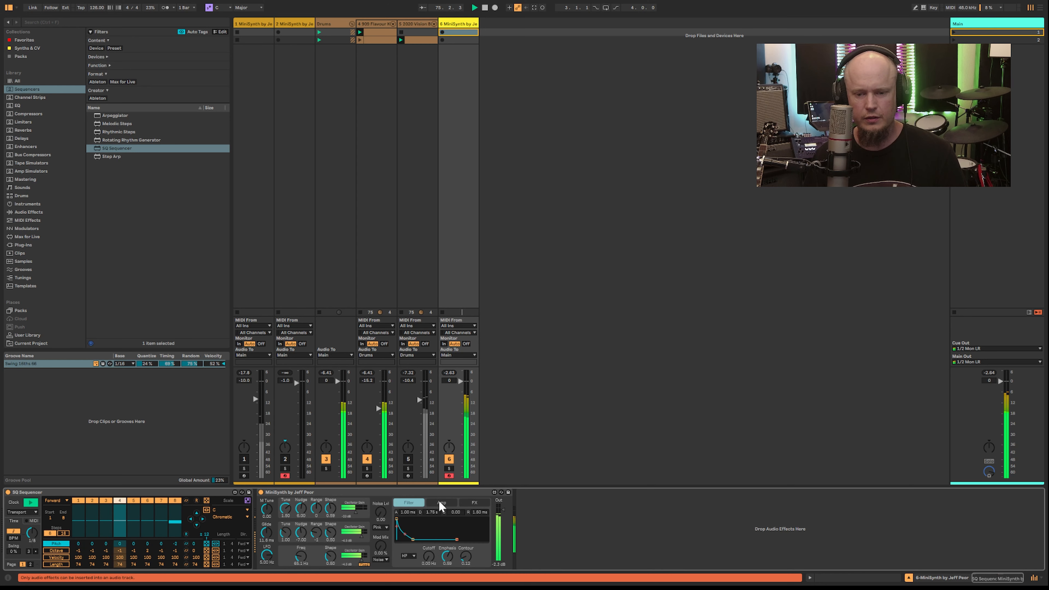
pyautogui.click(408, 556)
pyautogui.click(414, 538)
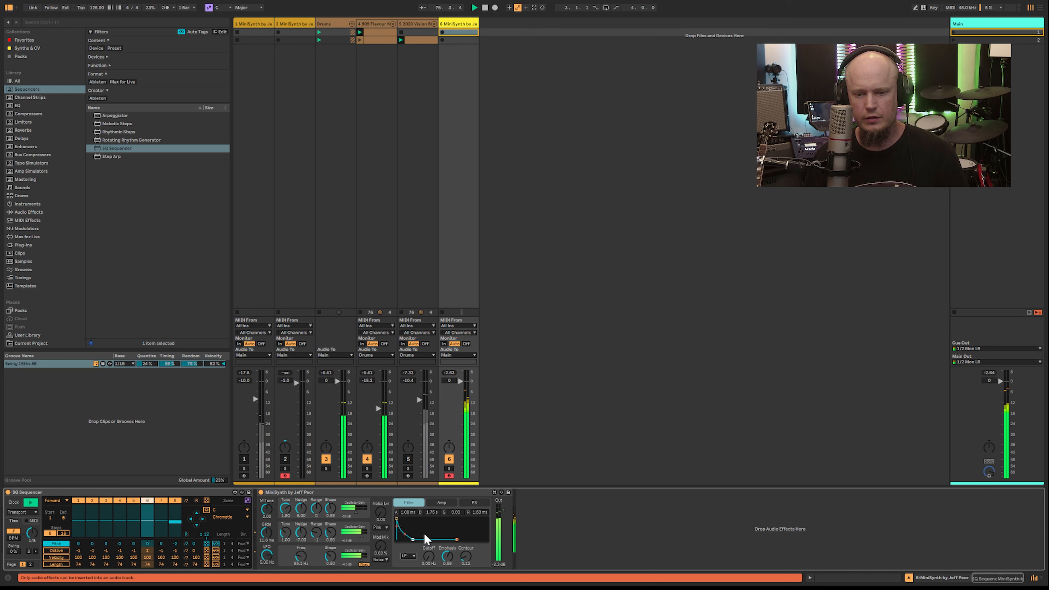
pyautogui.moveTo(414, 539); pyautogui.dragTo(411, 539)
# Lower MiniSynth's reverb dry/wet and turn its Haas delay back down
pyautogui.click(474, 502)
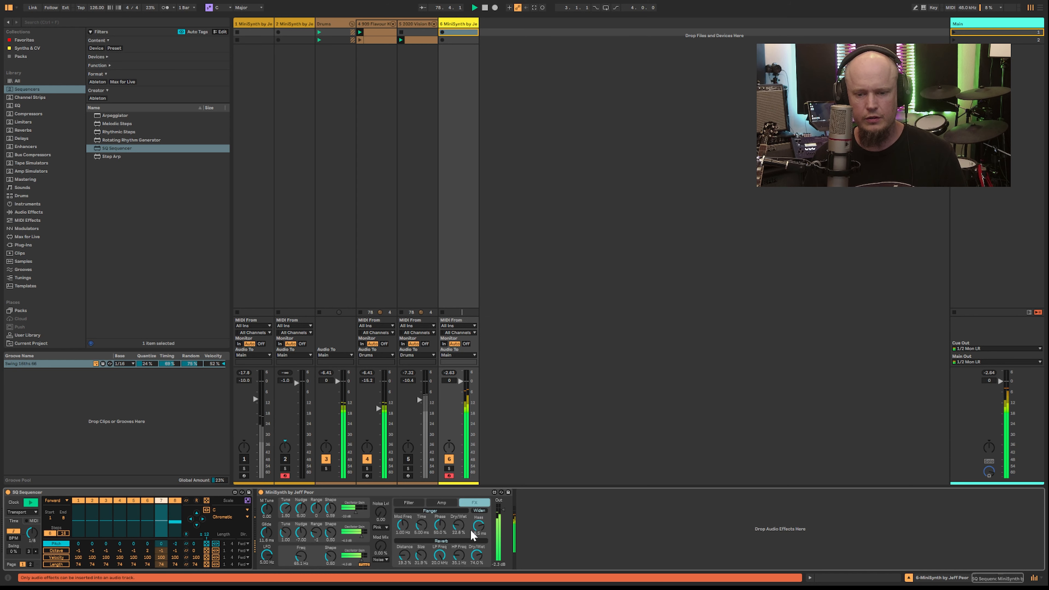
pyautogui.moveTo(477, 555); pyautogui.dragTo(477, 577)
pyautogui.moveTo(483, 532); pyautogui.dragTo(482, 566)
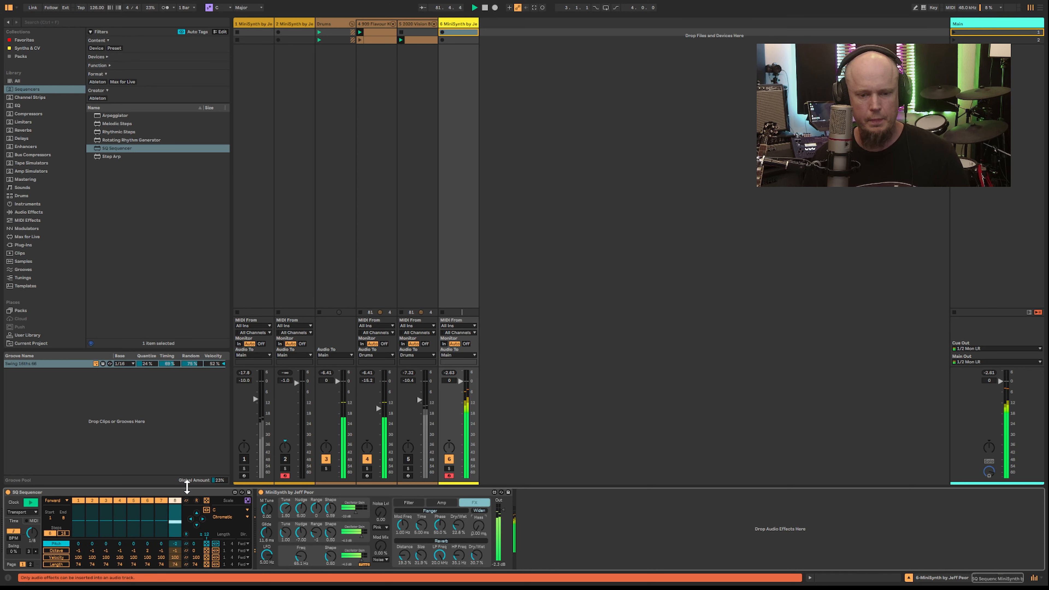
# Add another MiniSynth on a new MIDI track 7, arm that track and disarm track 6
pyautogui.moveTo(189, 491); pyautogui.dragTo(802, 210)
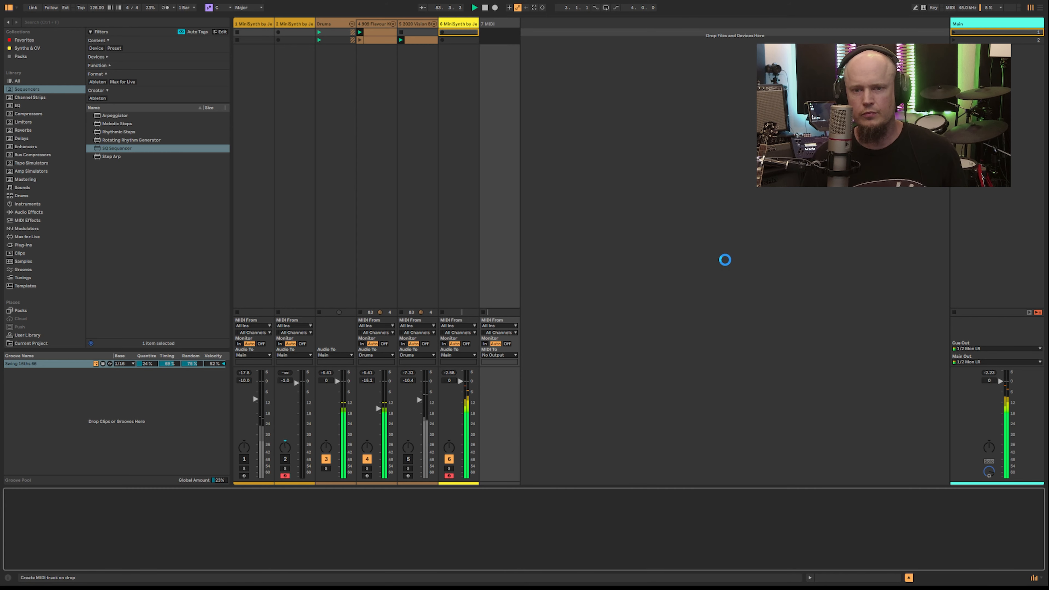
pyautogui.moveTo(725, 260); pyautogui.dragTo(670, 251)
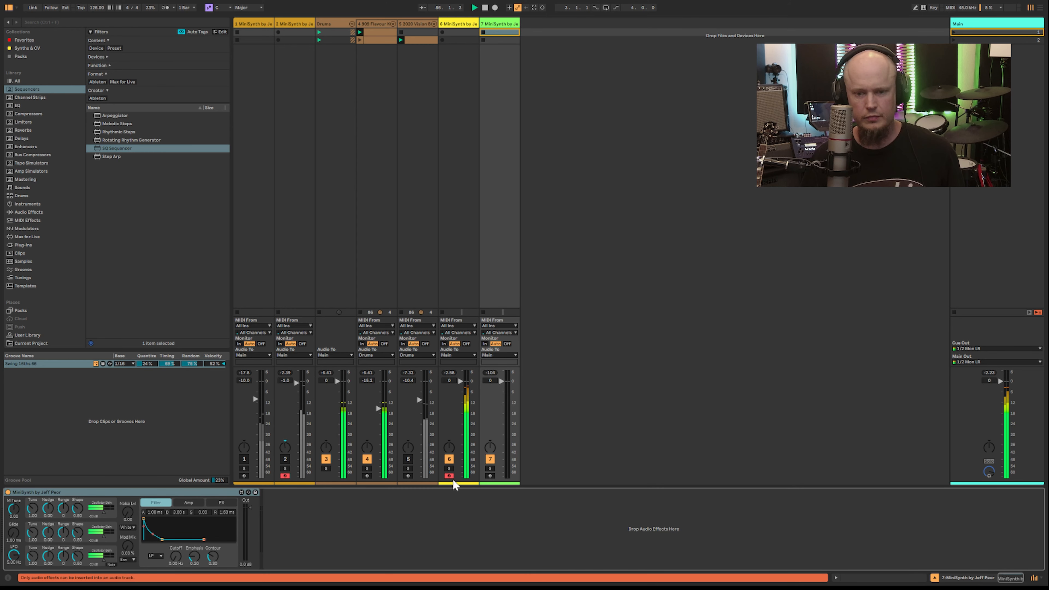
pyautogui.click(491, 476)
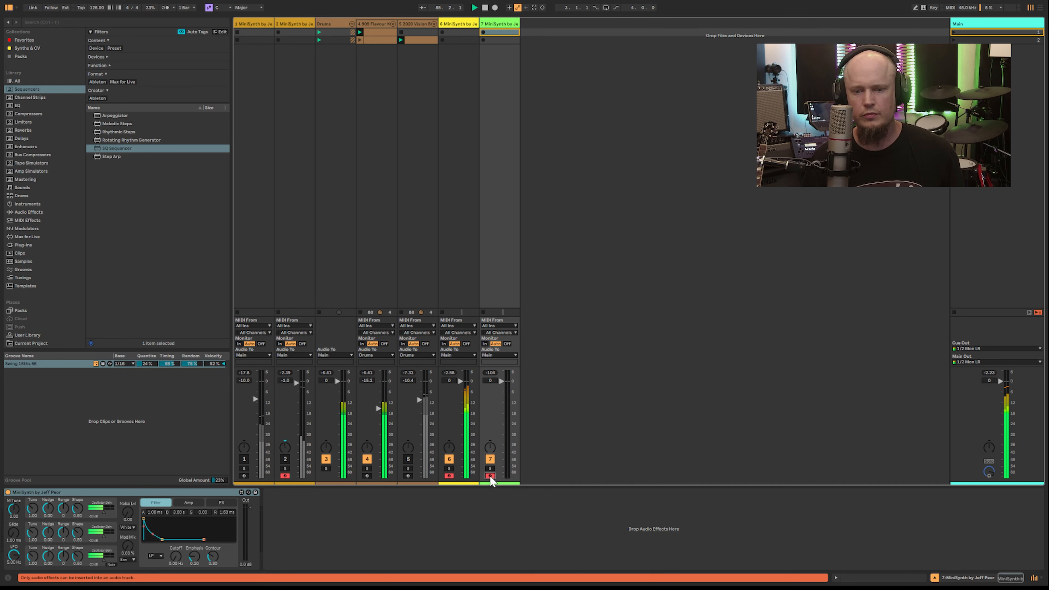
pyautogui.click(449, 476)
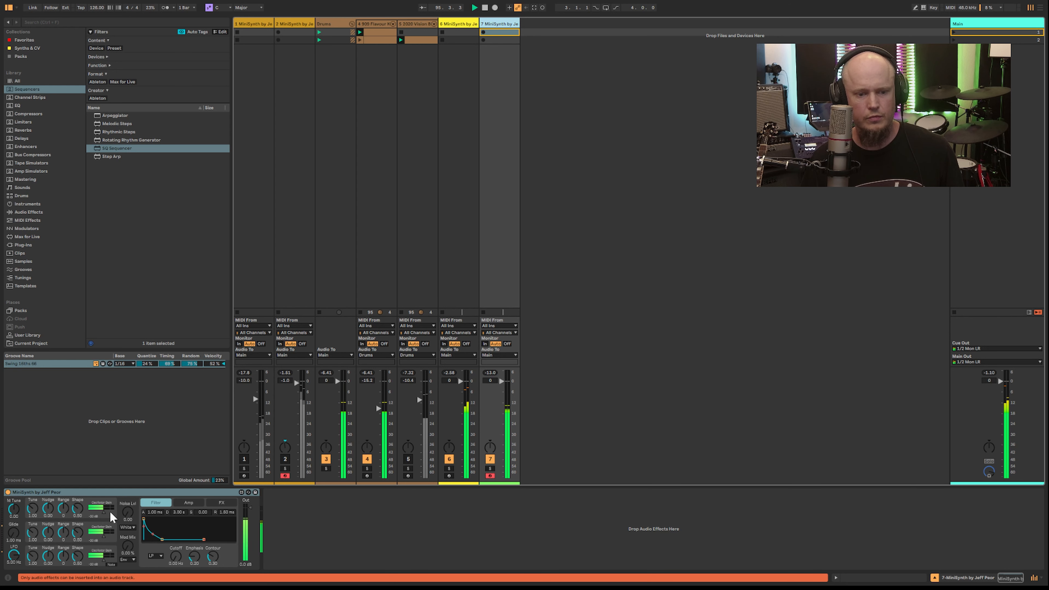
# Set the first oscillator's nudge to 14 and the second's to -14 with range -1 in track 7's MiniSynth
pyautogui.moveTo(48, 508); pyautogui.dragTo(48, 496)
pyautogui.moveTo(48, 533); pyautogui.dragTo(63, 540)
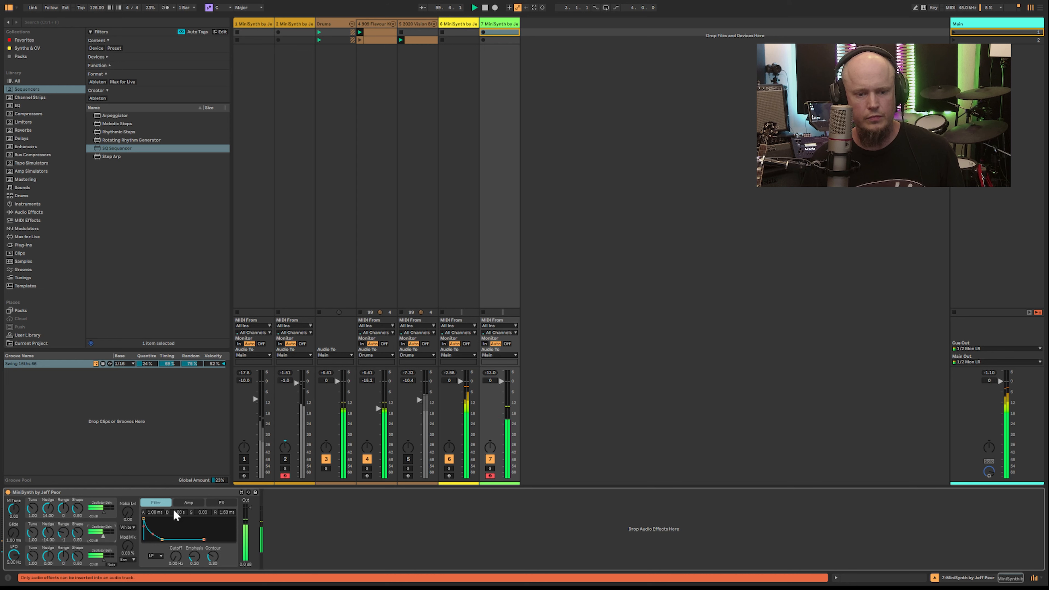
# Raise the flanger dry/wet to about 33 % and adjust the amp feedback in track 7's MiniSynth
pyautogui.click(188, 503)
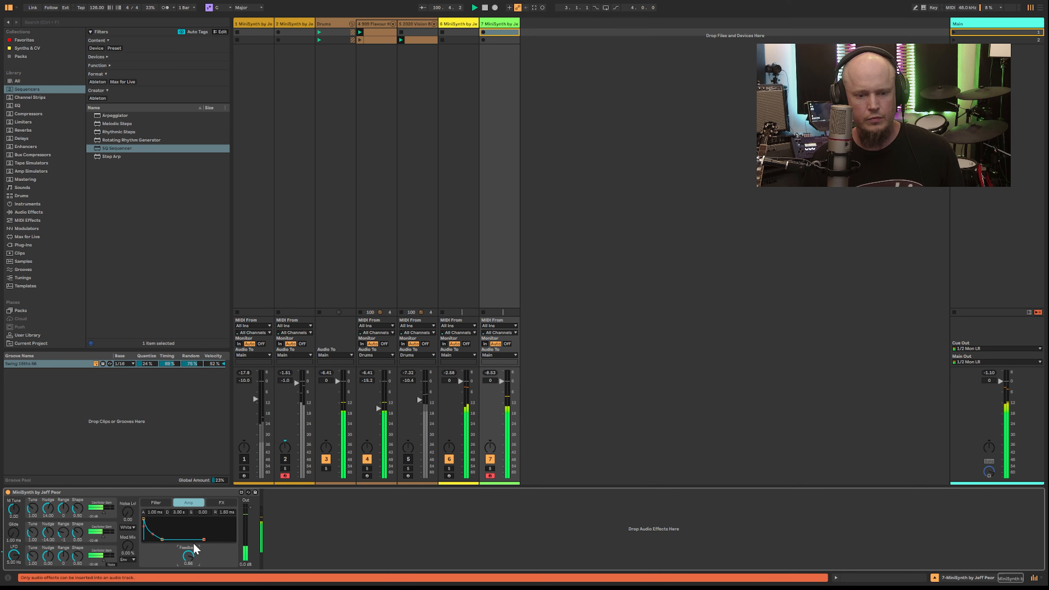
pyautogui.click(222, 502)
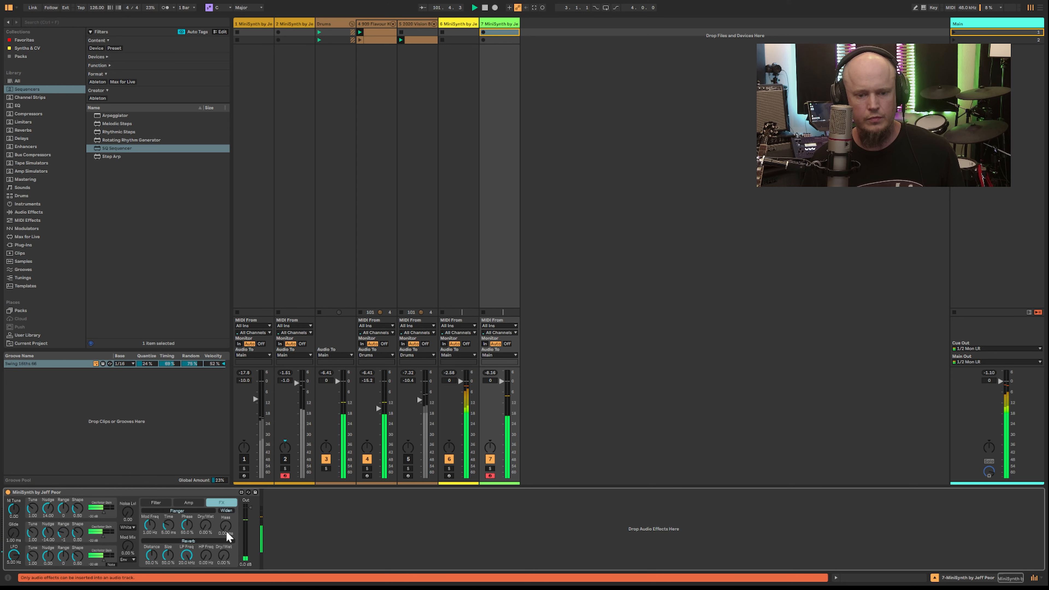
pyautogui.moveTo(197, 530); pyautogui.dragTo(197, 513)
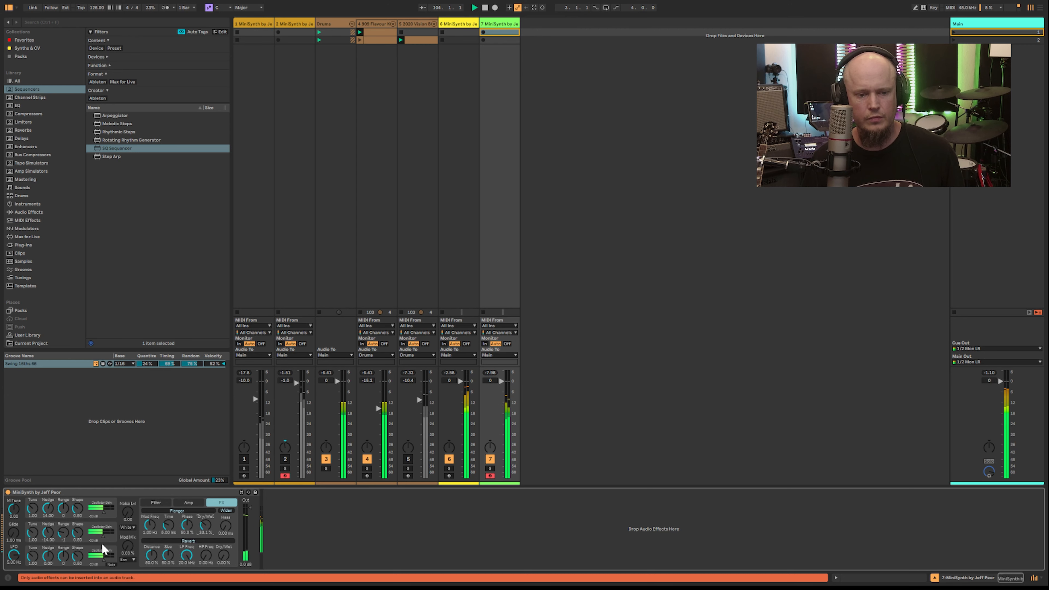
pyautogui.click(188, 503)
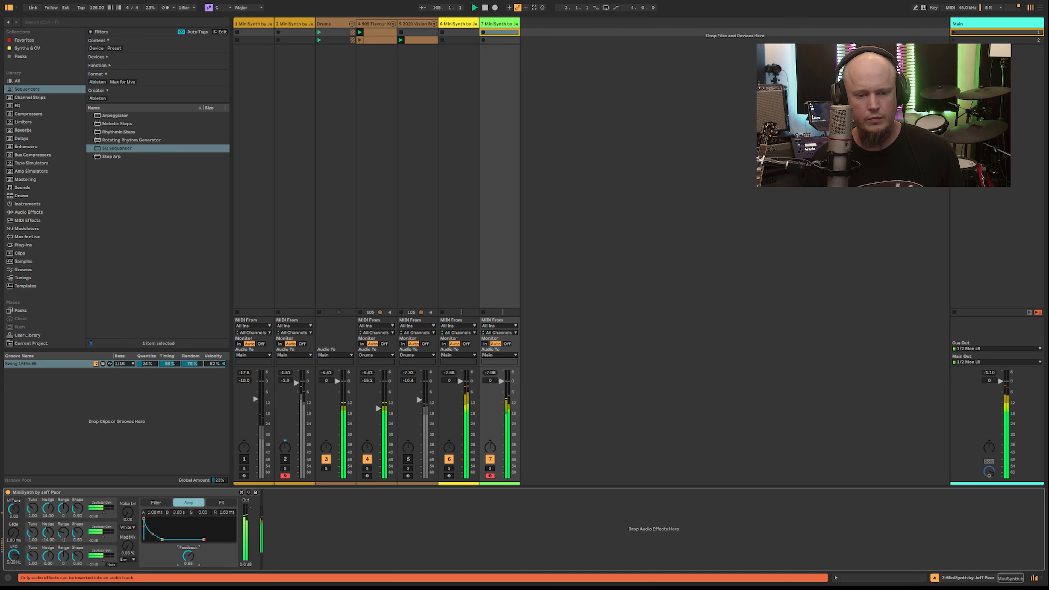
# Raise the output of track 7's MiniSynth to about 4.8 dB and the second oscillator's shape to 1.00
pyautogui.click(160, 502)
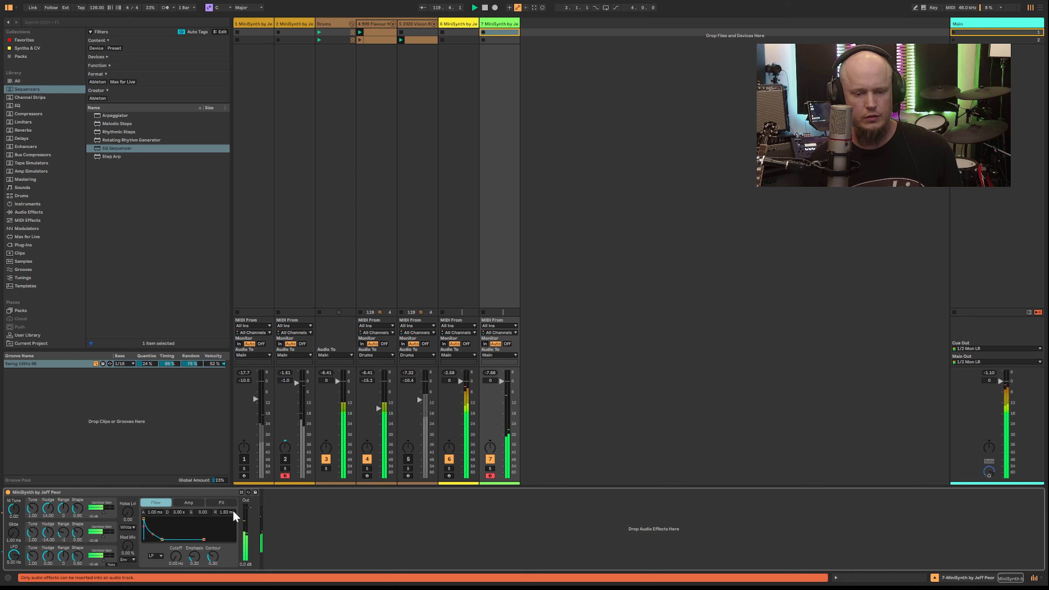
pyautogui.moveTo(252, 506); pyautogui.dragTo(251, 503)
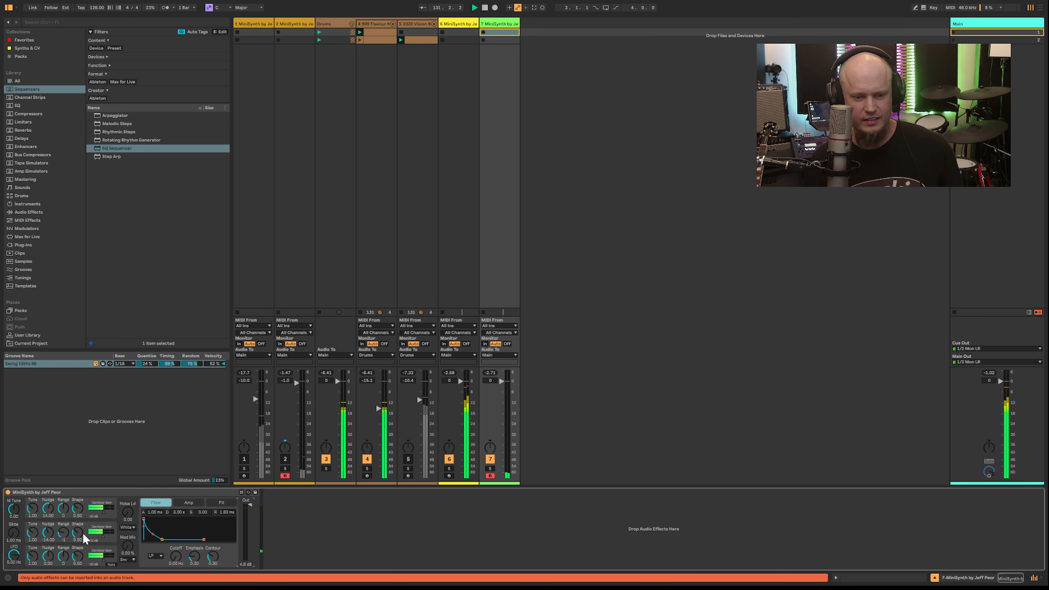
pyautogui.moveTo(77, 532); pyautogui.dragTo(78, 526)
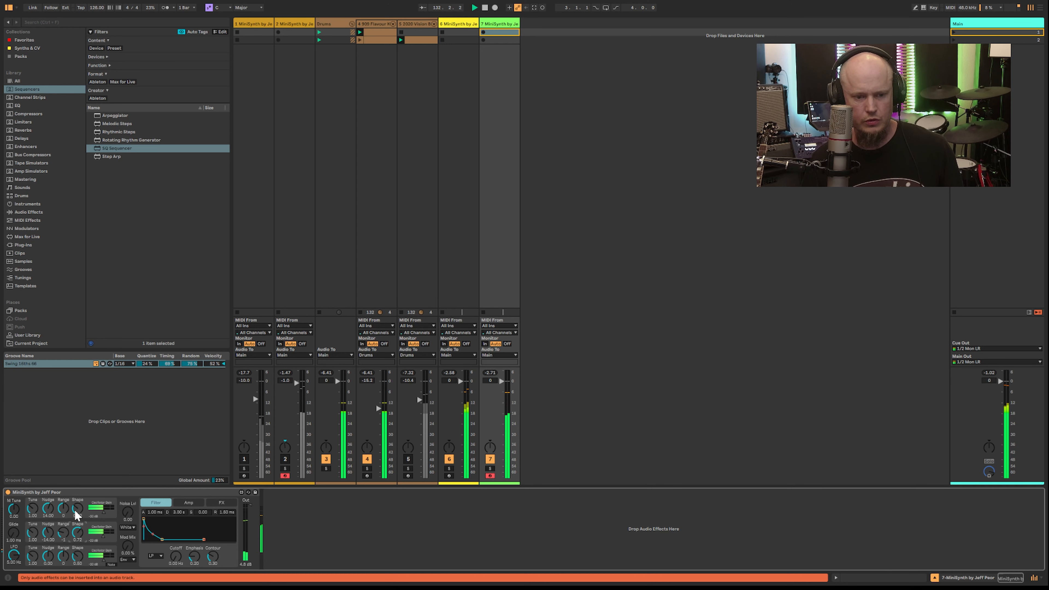
pyautogui.moveTo(77, 532)
pyautogui.mouseDown()
pyautogui.moveTo(78, 521)
pyautogui.moveTo(77, 529)
pyautogui.mouseUp()
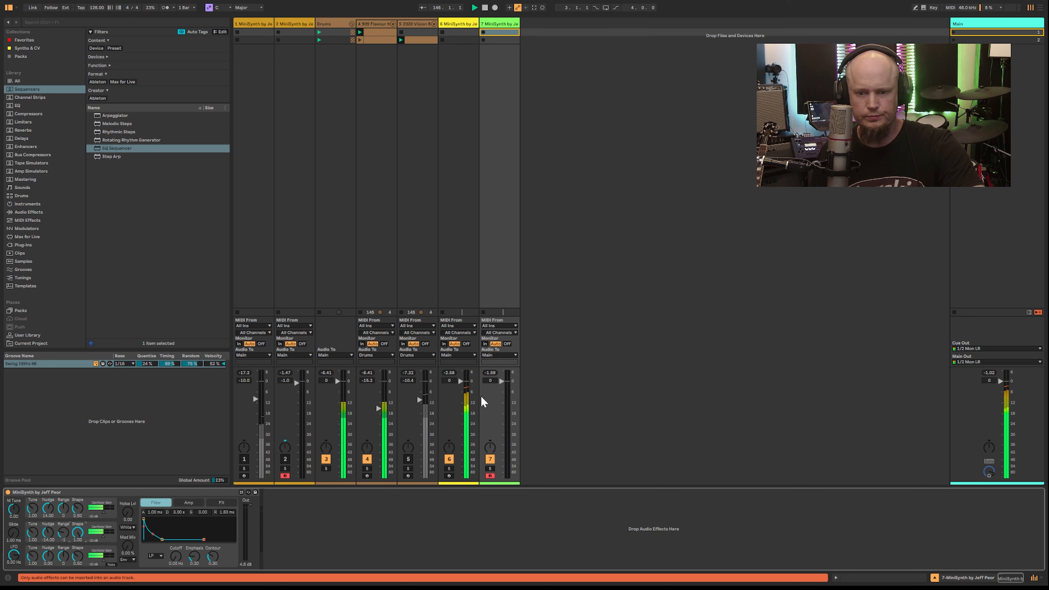
# Lower track 6's volume to about -6 dB
pyautogui.moveTo(462, 382); pyautogui.dragTo(461, 392)
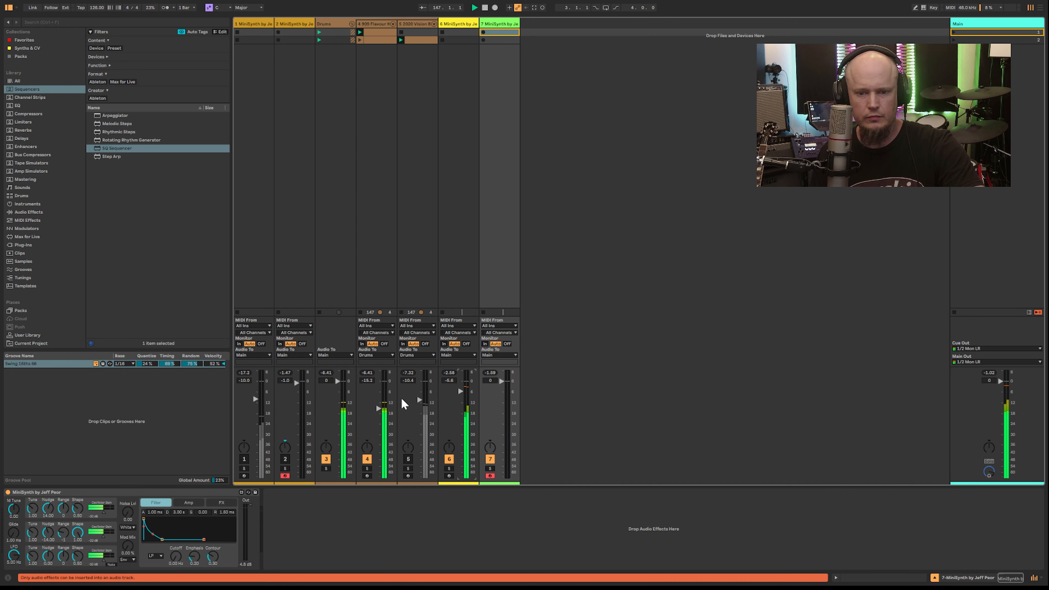
# Lower track 4 to about -27 dB, the Drums group to about -7 dB and track 6 to about -23 dB, and mute Drums
pyautogui.moveTo(384, 412); pyautogui.dragTo(384, 430)
pyautogui.moveTo(341, 392); pyautogui.dragTo(338, 393)
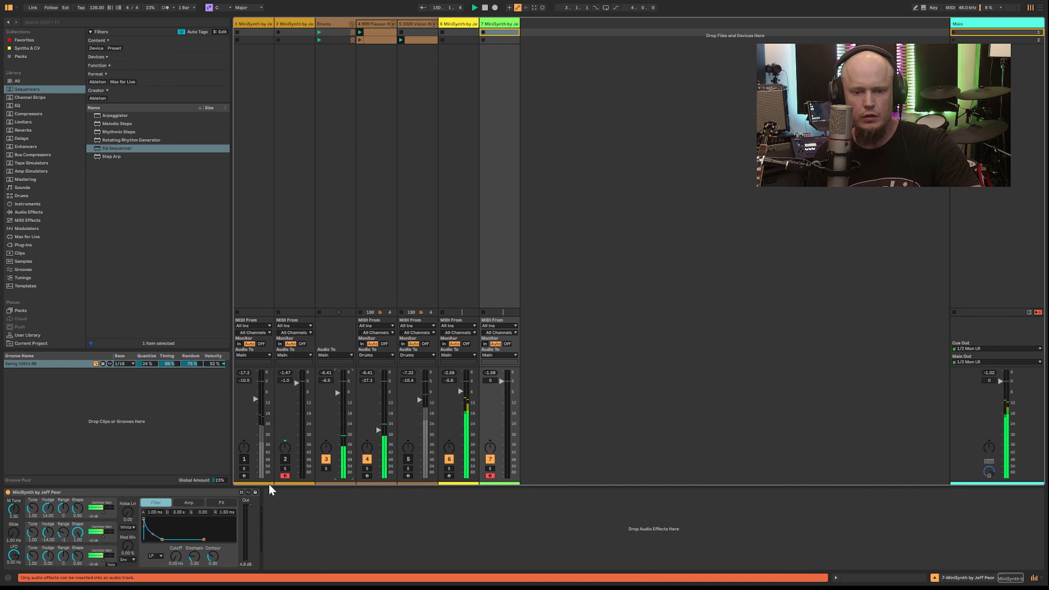
pyautogui.click(325, 460)
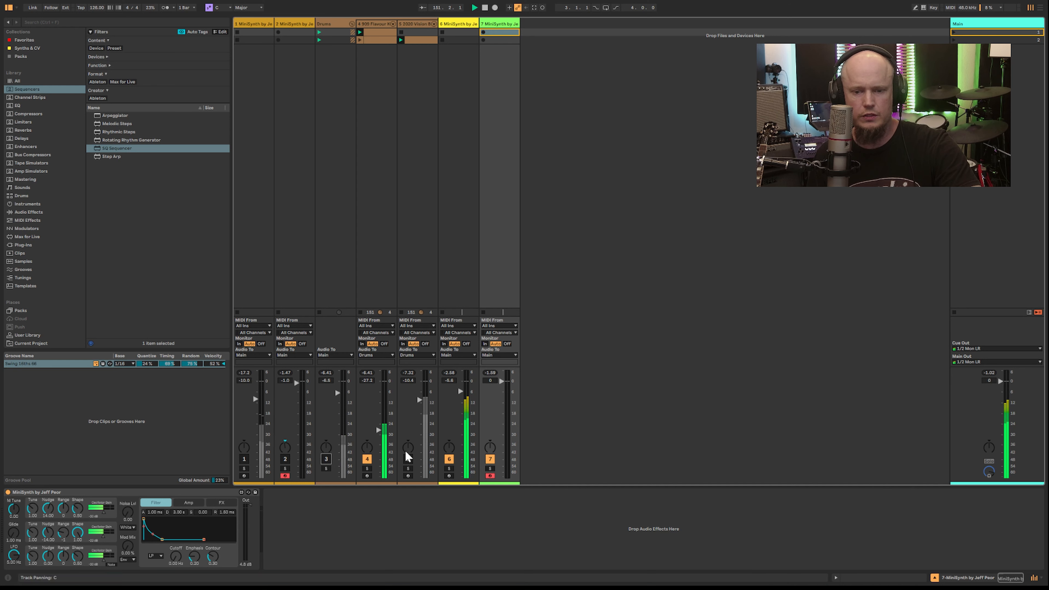
pyautogui.moveTo(461, 392); pyautogui.dragTo(461, 421)
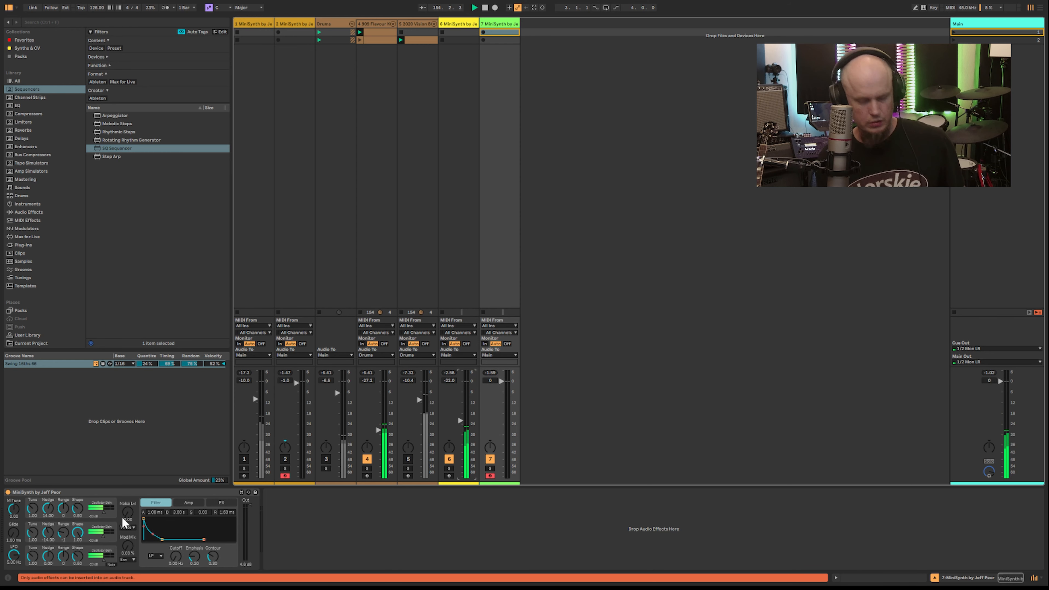
# MIDI-map the Shape controls of all three oscillators in track 7's MiniSynth to CC 11
pyautogui.hotkey('ctrl', 'm')
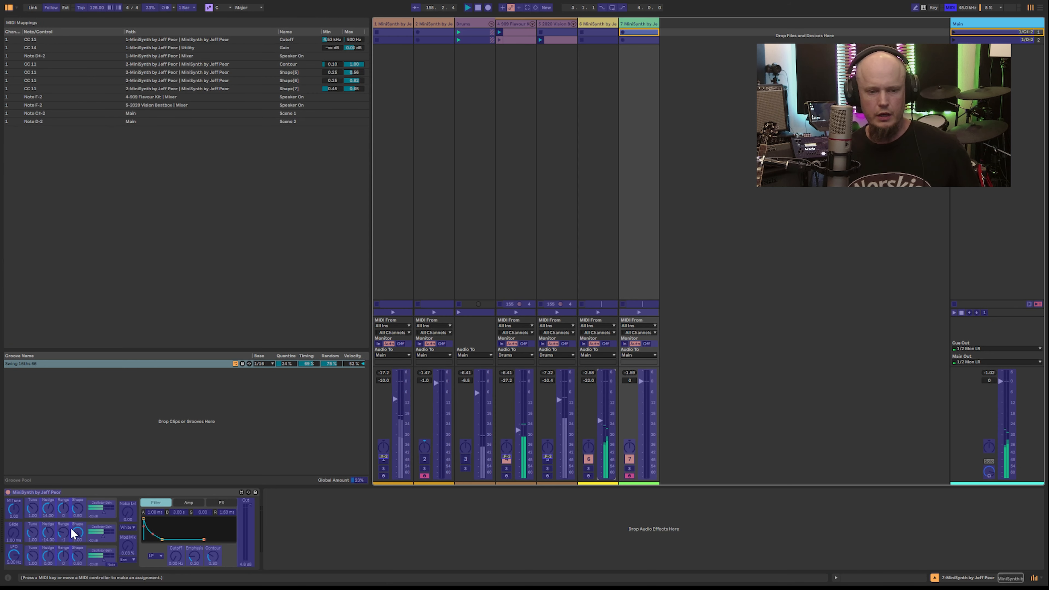
pyautogui.click(77, 514)
pyautogui.click(79, 527)
pyautogui.click(79, 554)
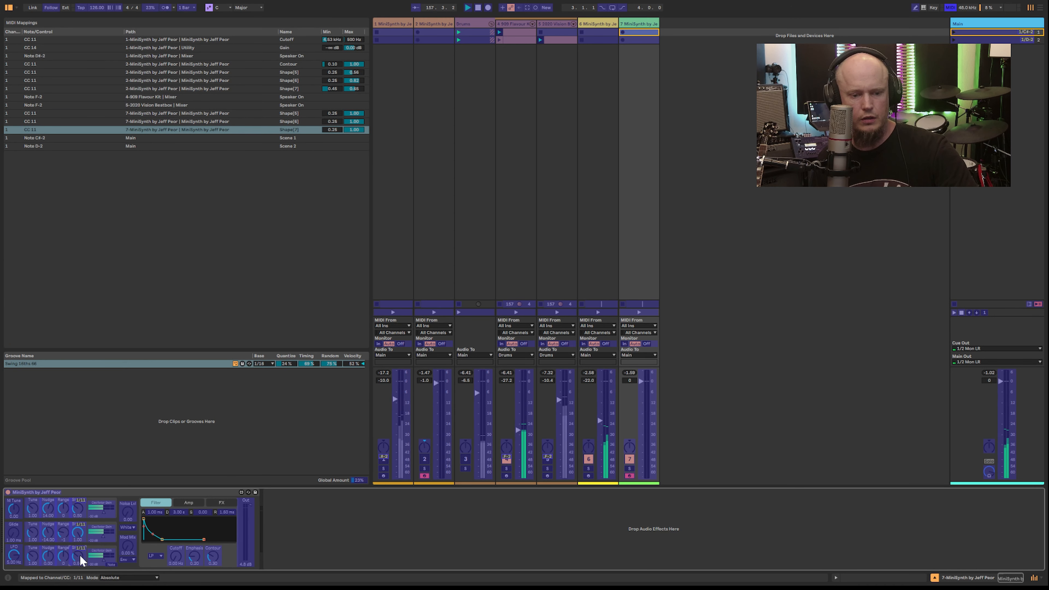
# Set the mapping maximums for track 7's oscillator shapes to 0.80 for Shape[5], 0.67 for Shape[6] and 0.77 for Shape[7]
pyautogui.click(339, 115)
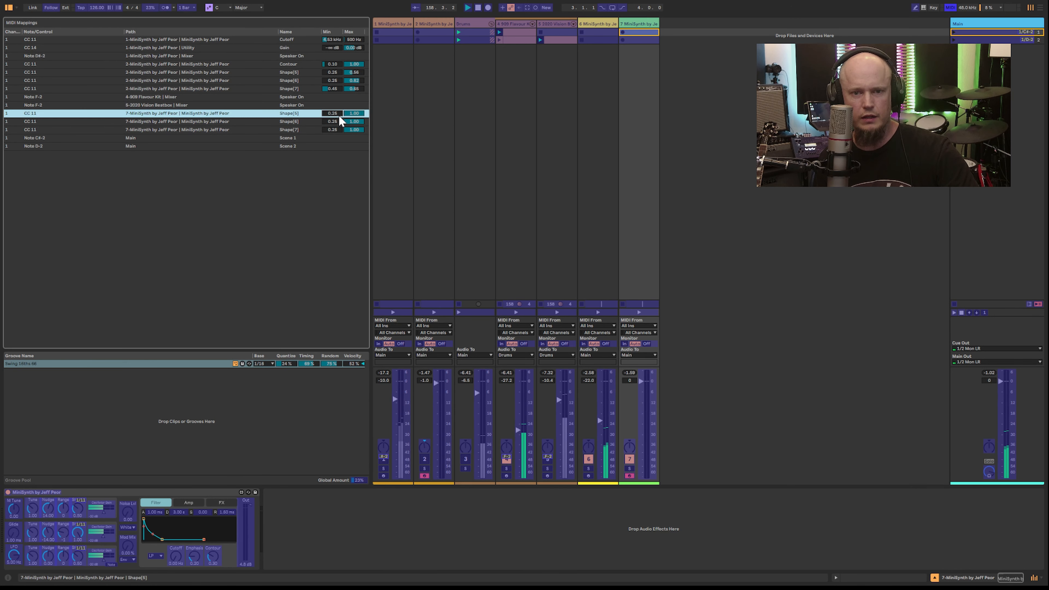
pyautogui.moveTo(346, 116); pyautogui.dragTo(355, 129)
pyautogui.moveTo(351, 173); pyautogui.dragTo(351, 177)
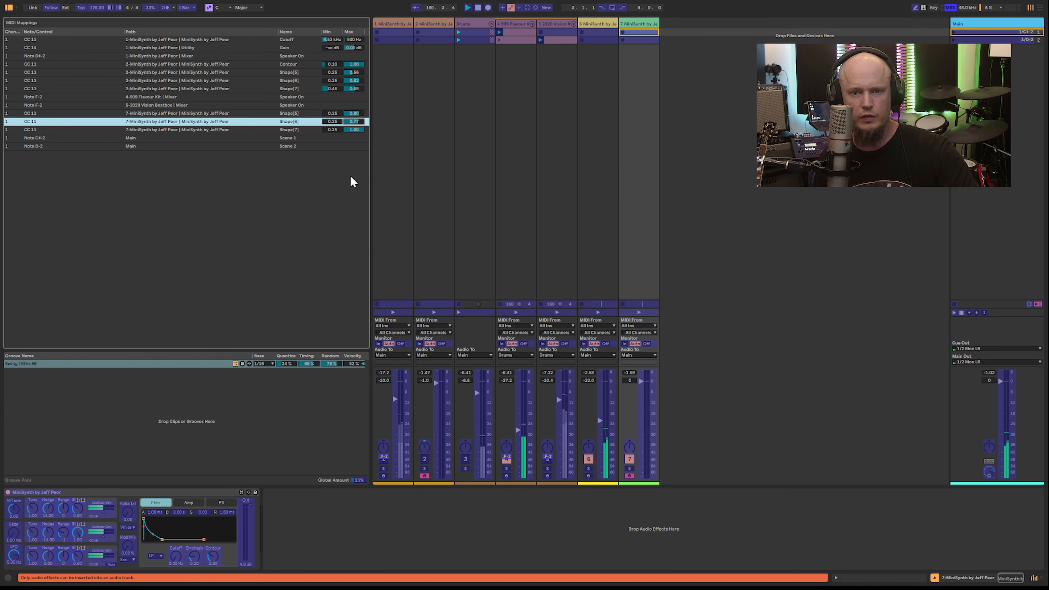
pyautogui.moveTo(353, 131); pyautogui.dragTo(353, 133)
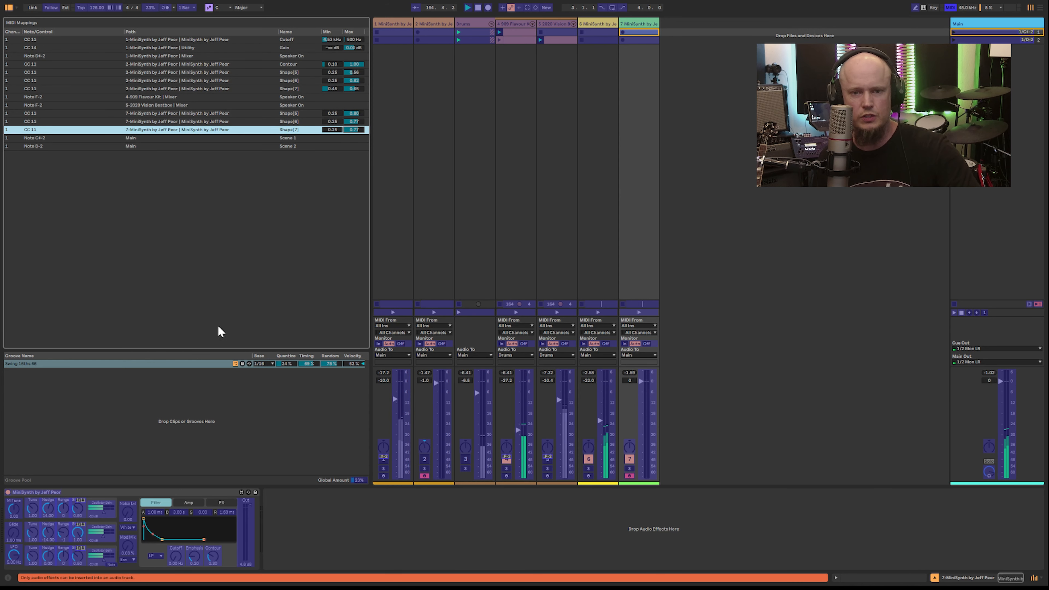
pyautogui.moveTo(353, 122); pyautogui.dragTo(353, 126)
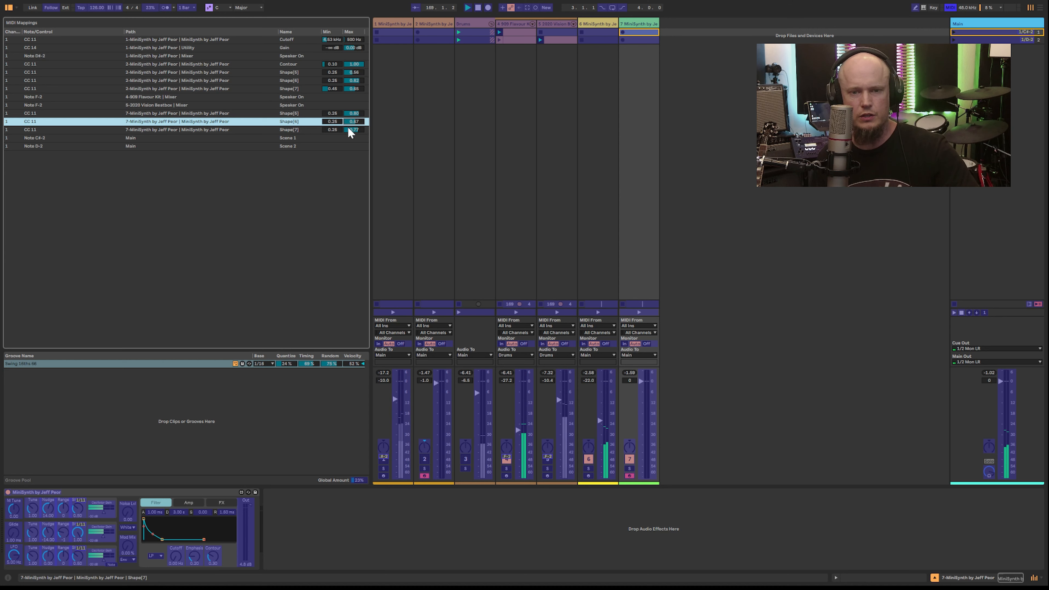
pyautogui.hotkey('ctrl', 'm')
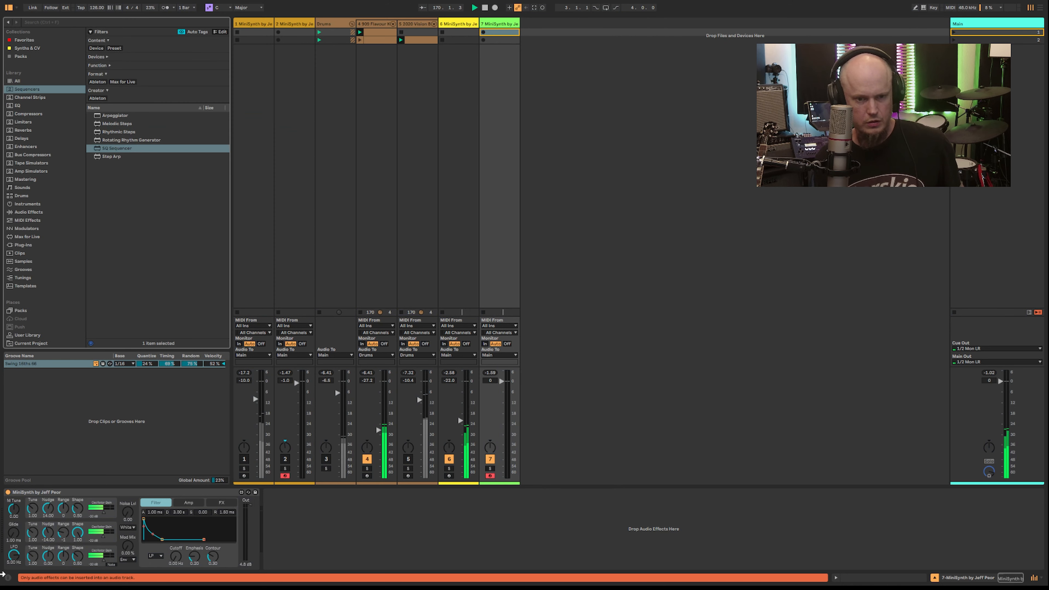
# Raise track 6's volume to about -3.2 dB and MIDI-map the filter Contour of track 7's MiniSynth to CC 11
pyautogui.moveTo(461, 421); pyautogui.dragTo(460, 393)
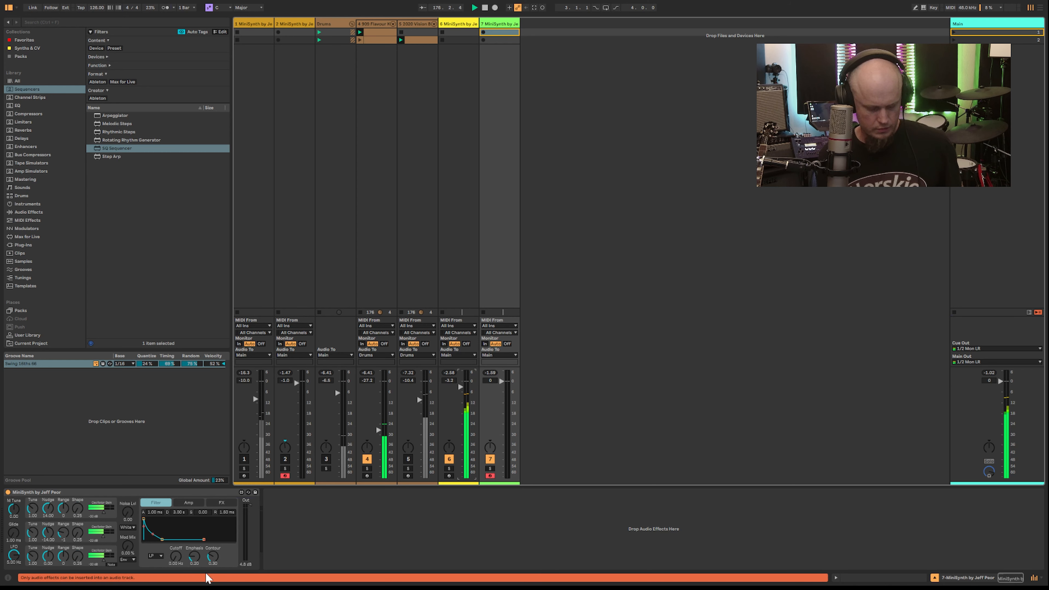
pyautogui.hotkey('ctrl', 'm')
pyautogui.click(213, 558)
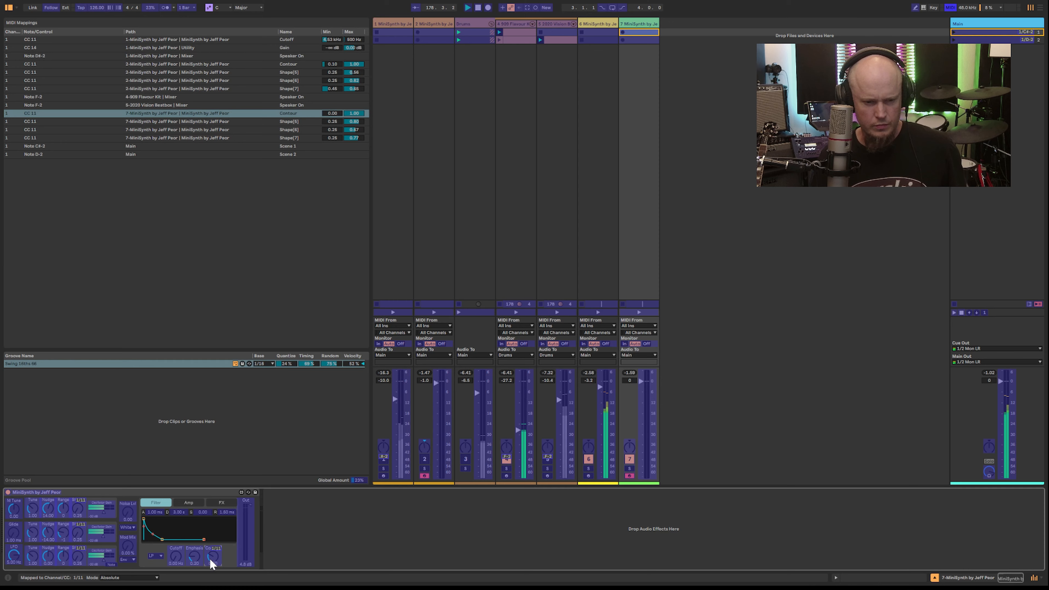
pyautogui.hotkey('ctrl', 'm')
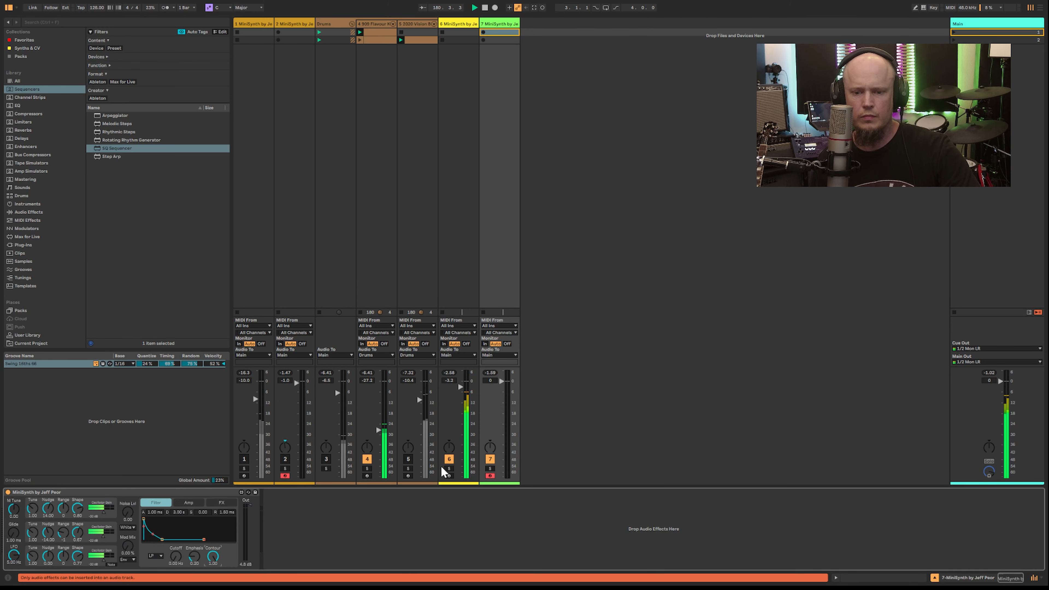
# MIDI-map the Shape controls of all three oscillators in track 6's MiniSynth to CC 11
pyautogui.press('Left')
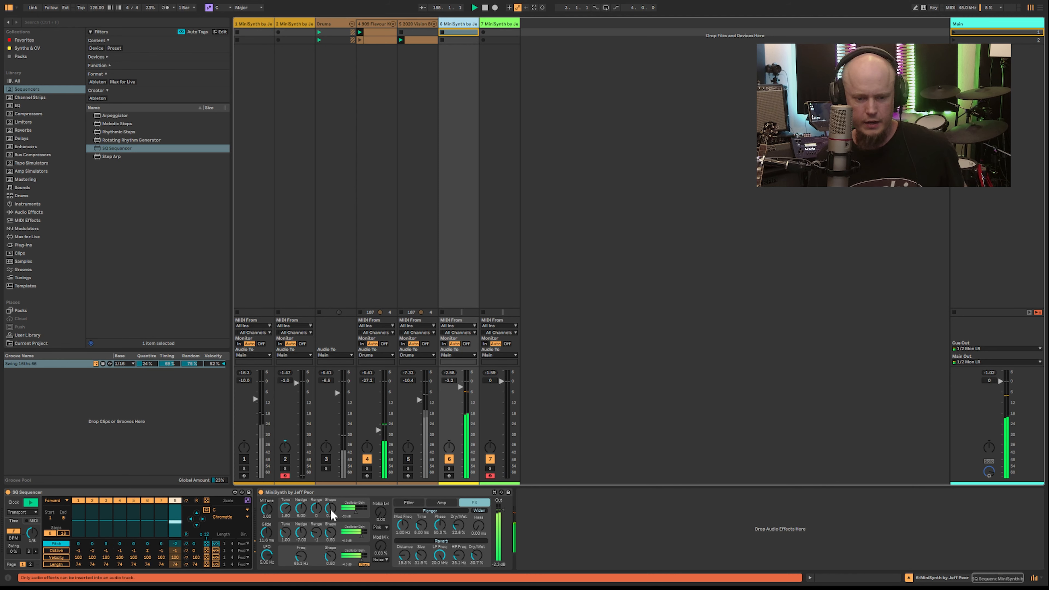
pyautogui.hotkey('ctrl', 'm')
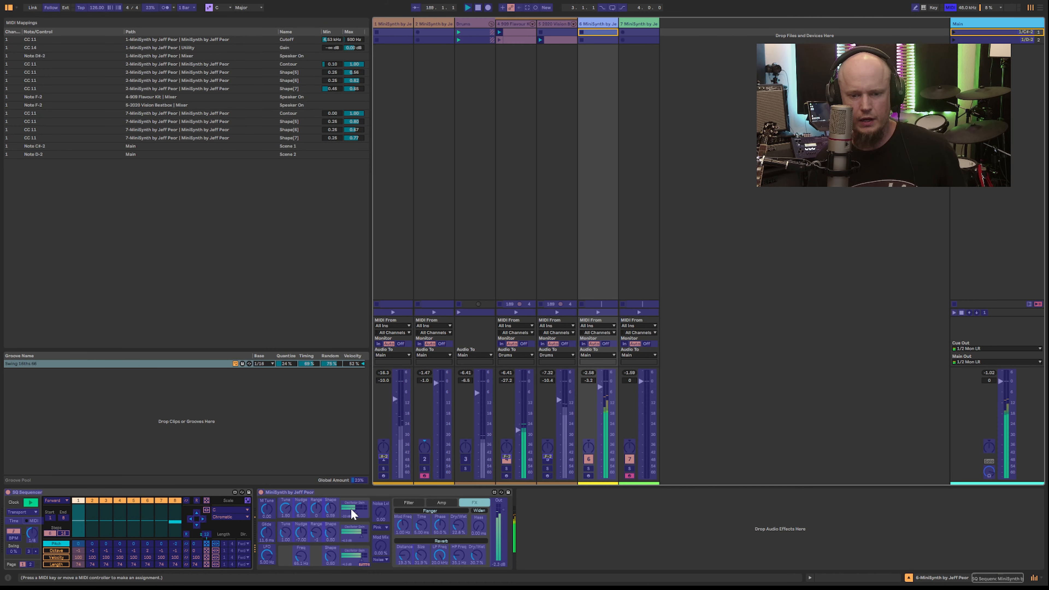
pyautogui.click(330, 510)
pyautogui.click(331, 531)
pyautogui.click(330, 555)
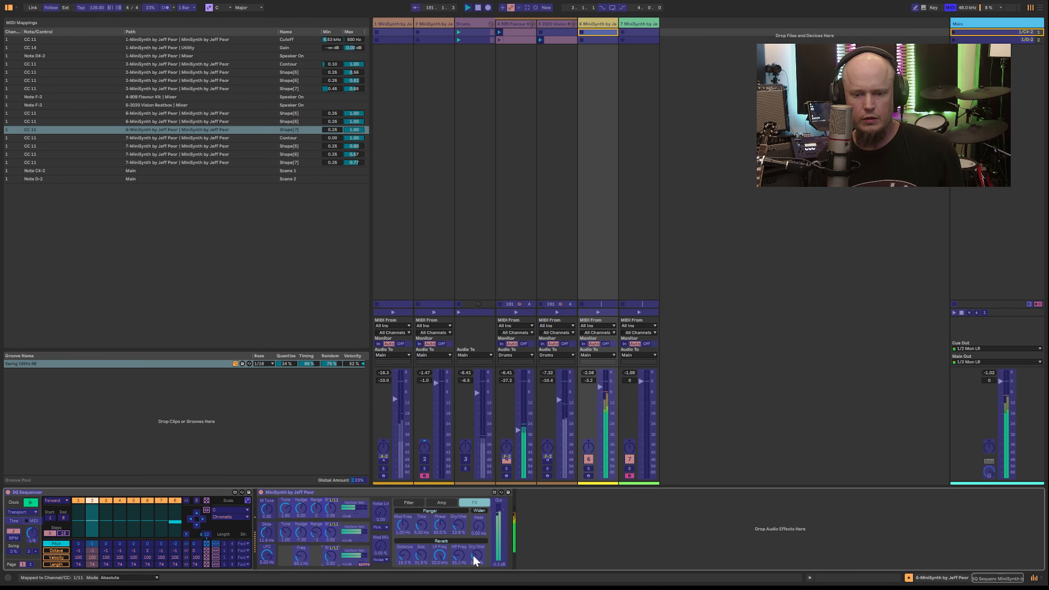
# MIDI-map the filter Contour and the Modulation Mix of track 6's MiniSynth to CC 11
pyautogui.click(414, 500)
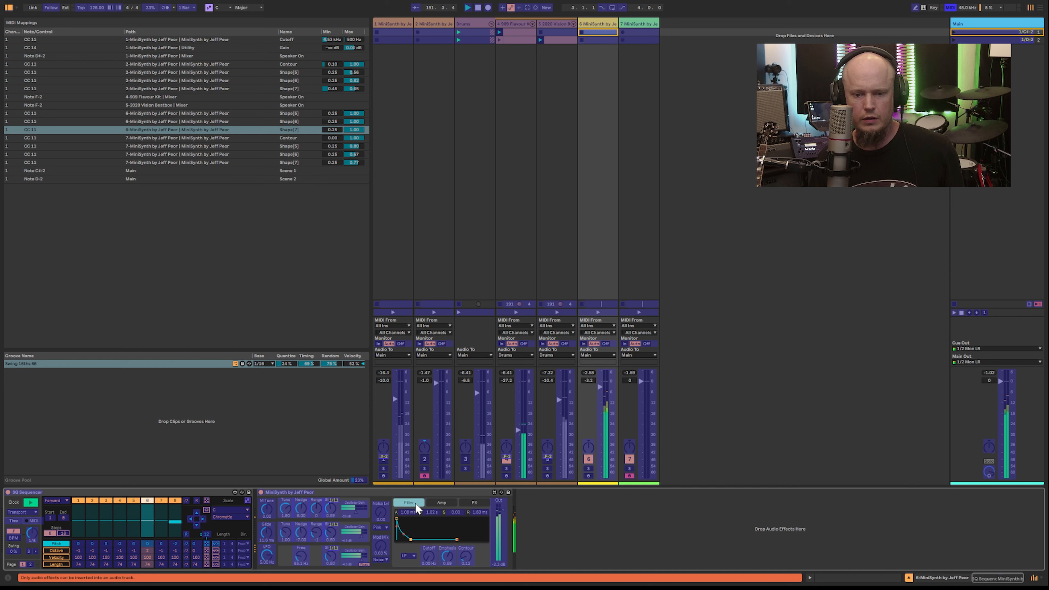
pyautogui.click(466, 558)
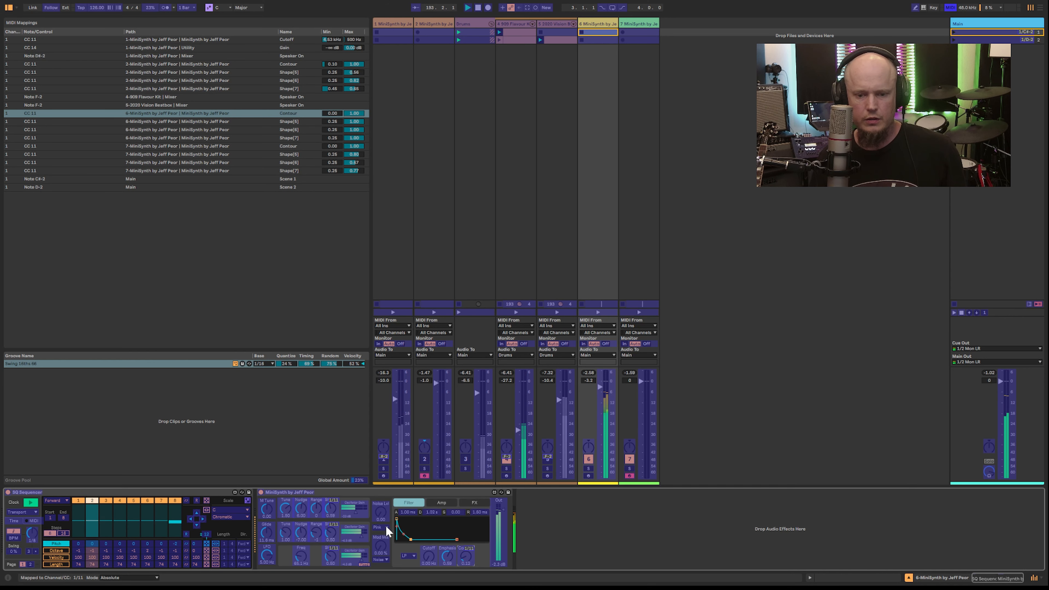
pyautogui.click(380, 544)
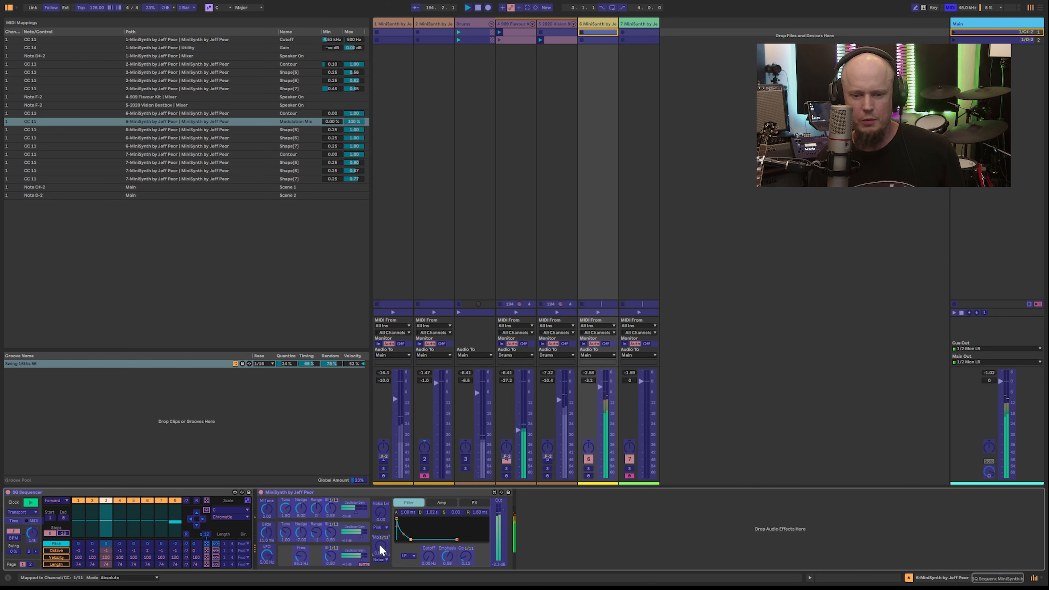
pyautogui.hotkey('ctrl', 'm')
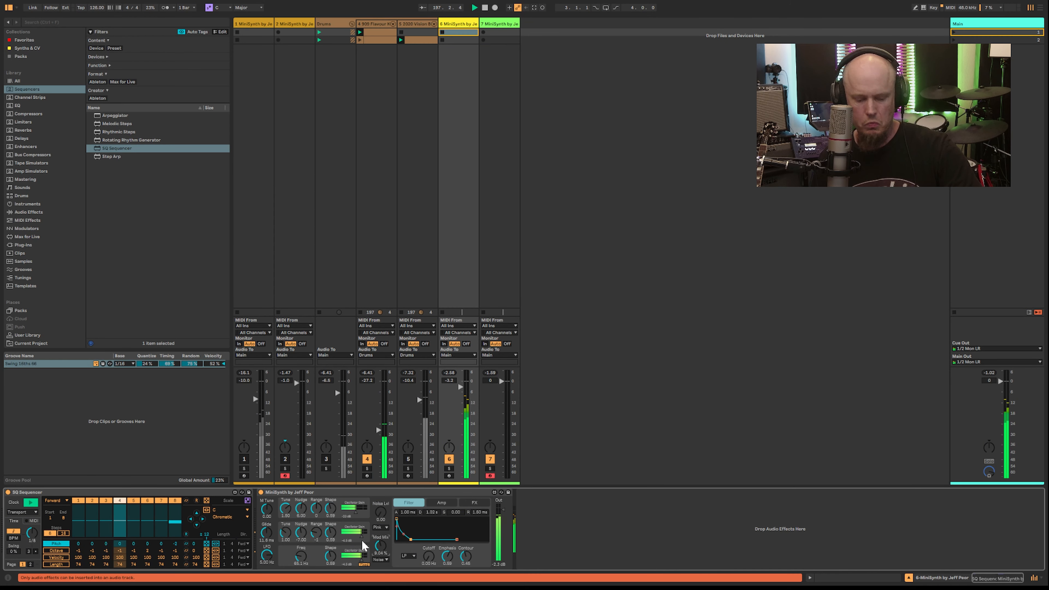
# Limit the mapping maximum of track 6's Modulation Mix to about 19 %
pyautogui.hotkey('ctrl', 'm')
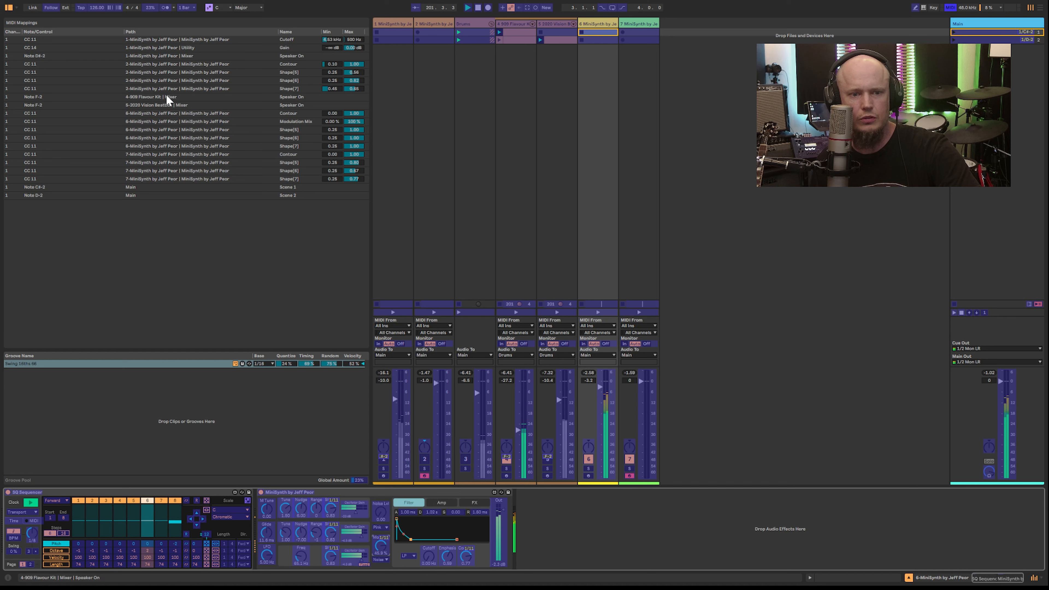
pyautogui.moveTo(355, 122); pyautogui.dragTo(354, 161)
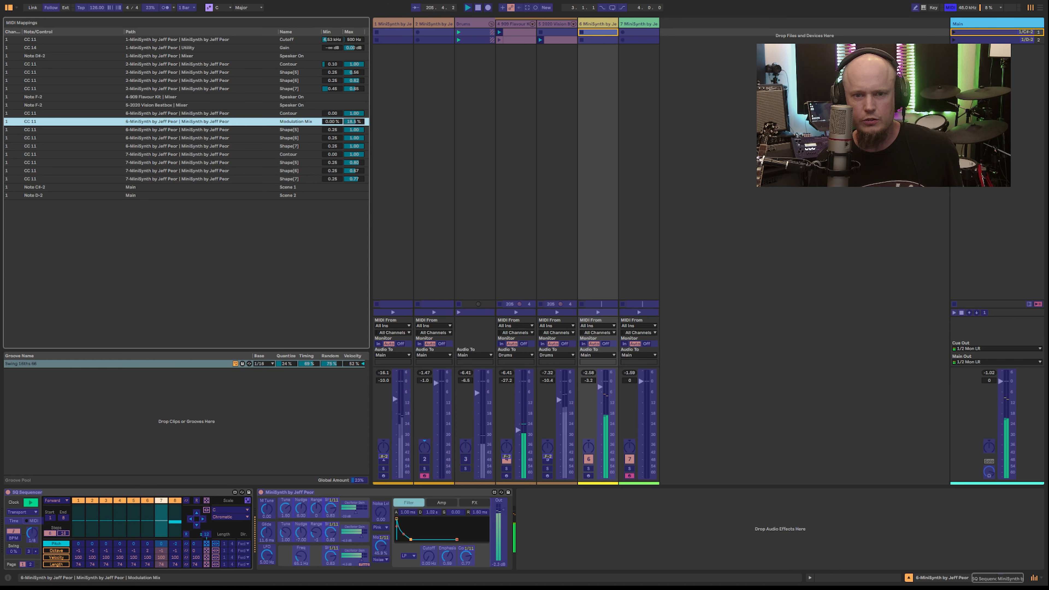
pyautogui.hotkey('ctrl', 'm')
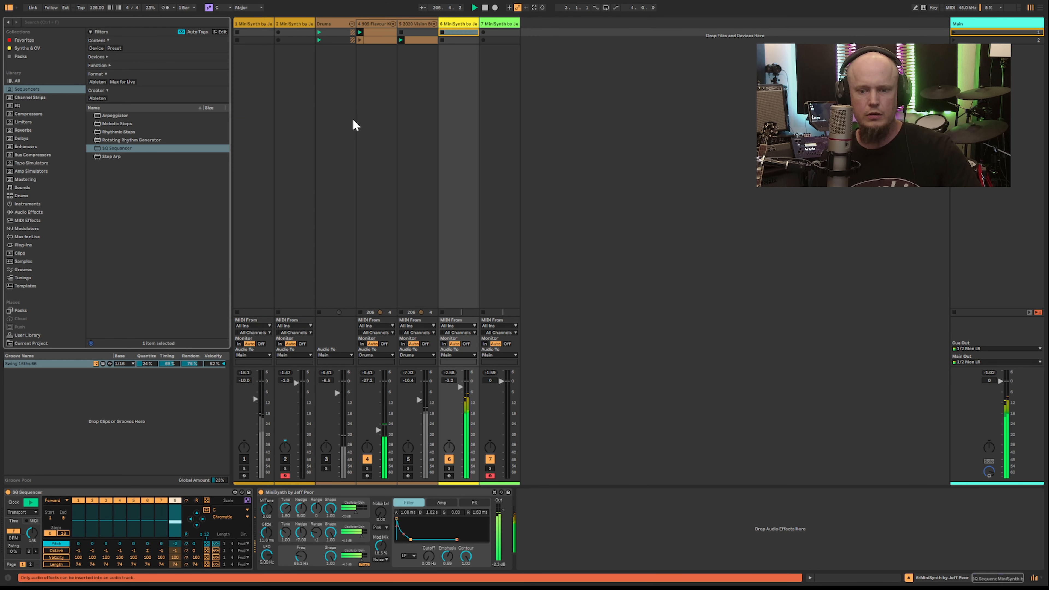